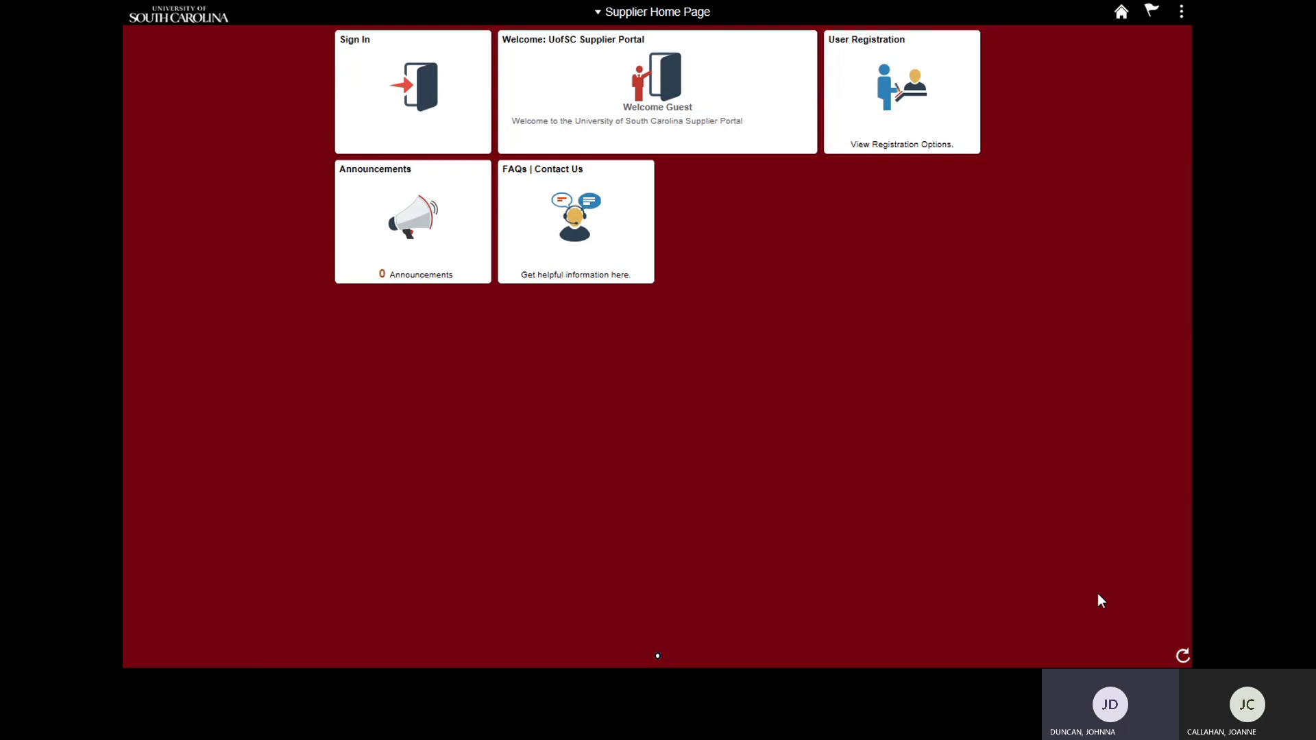
Sign in to the UofSC Supplier Portal with the supplier User ID and password.
click(427, 98)
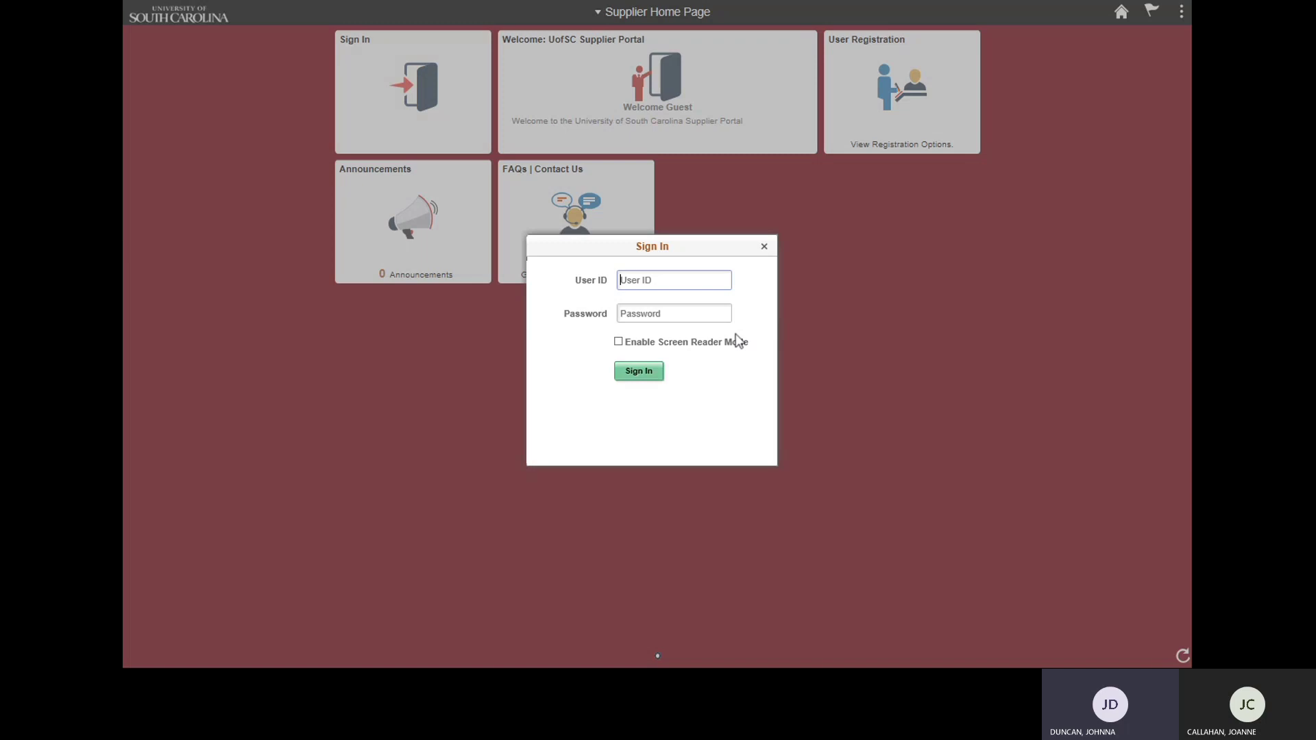
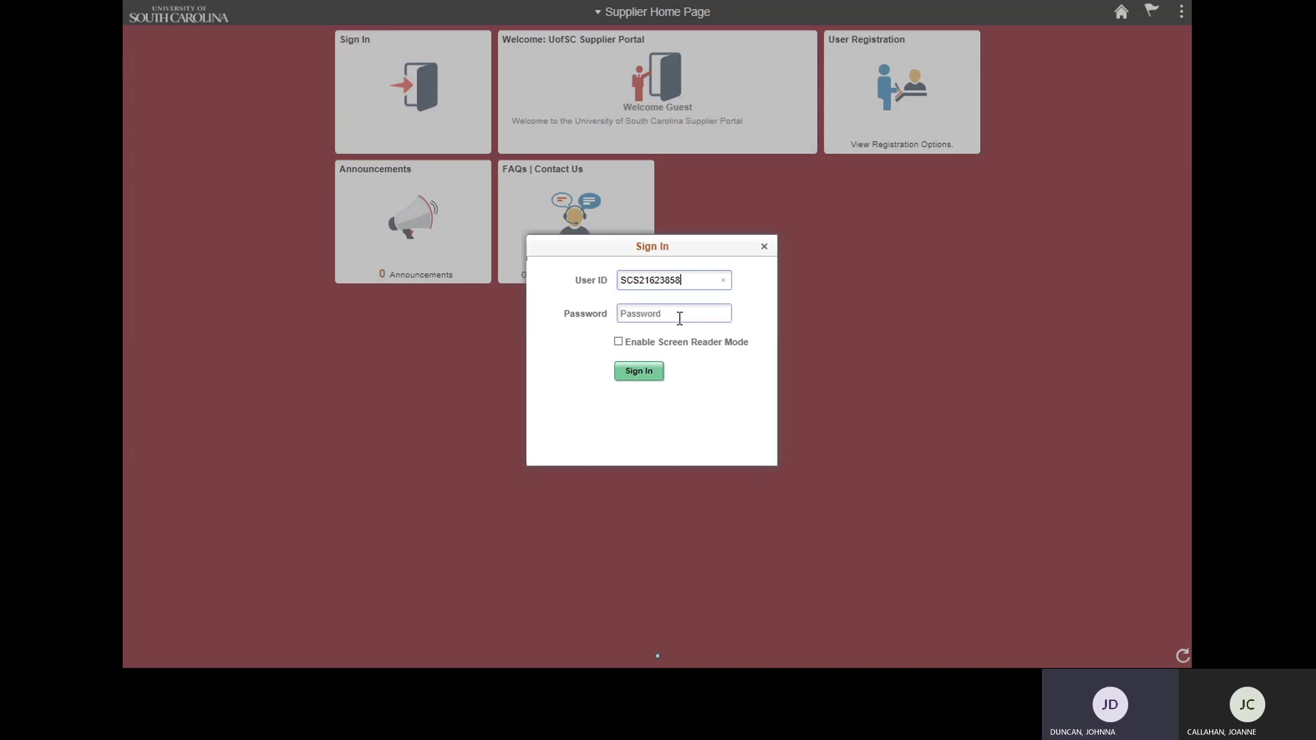
click(679, 314)
text(•••••)
text(•••)
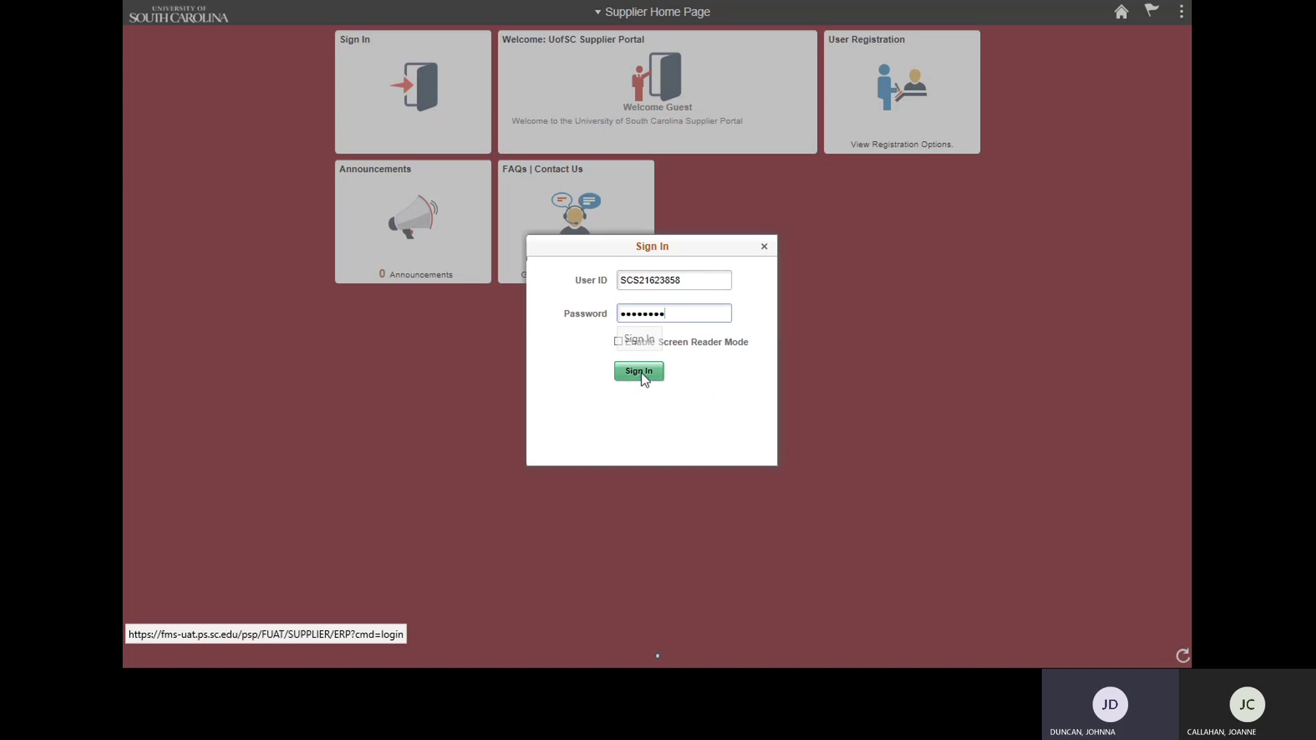
click(641, 373)
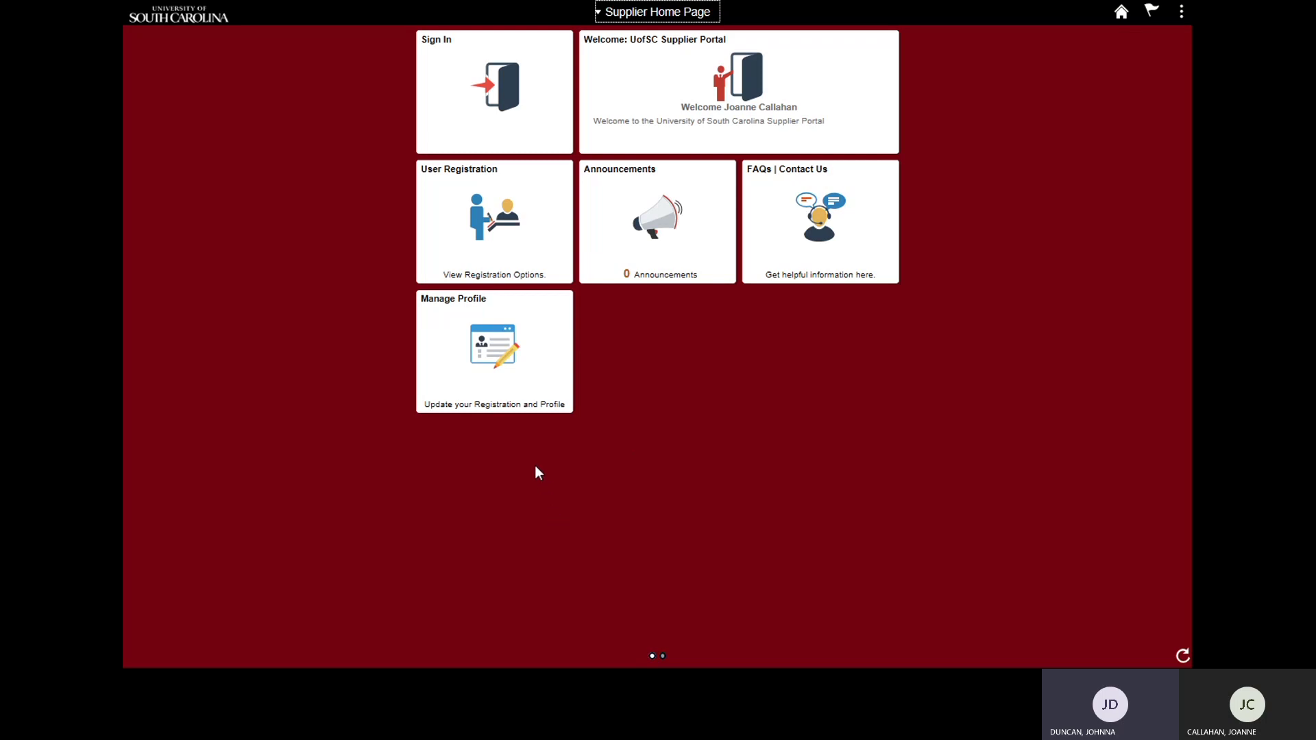
Open Manage Profile and acknowledge the International Change Request template notice.
click(502, 355)
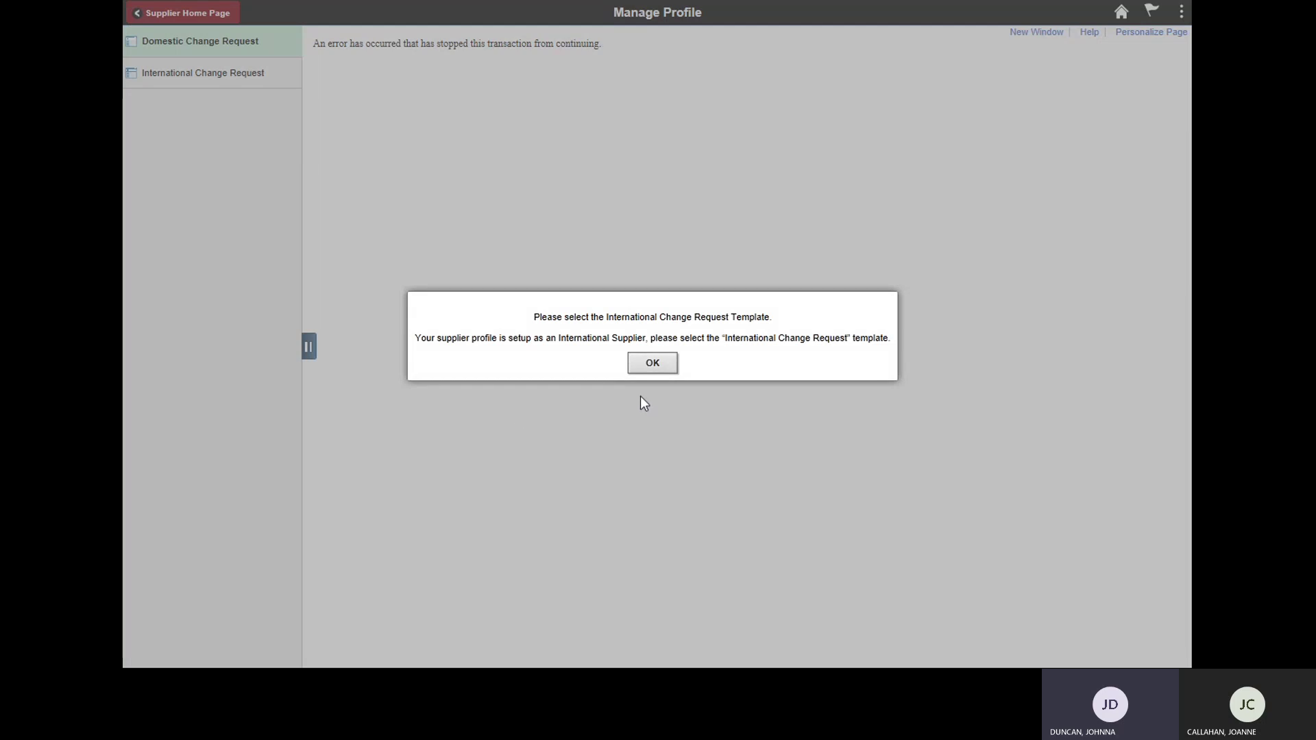
click(655, 364)
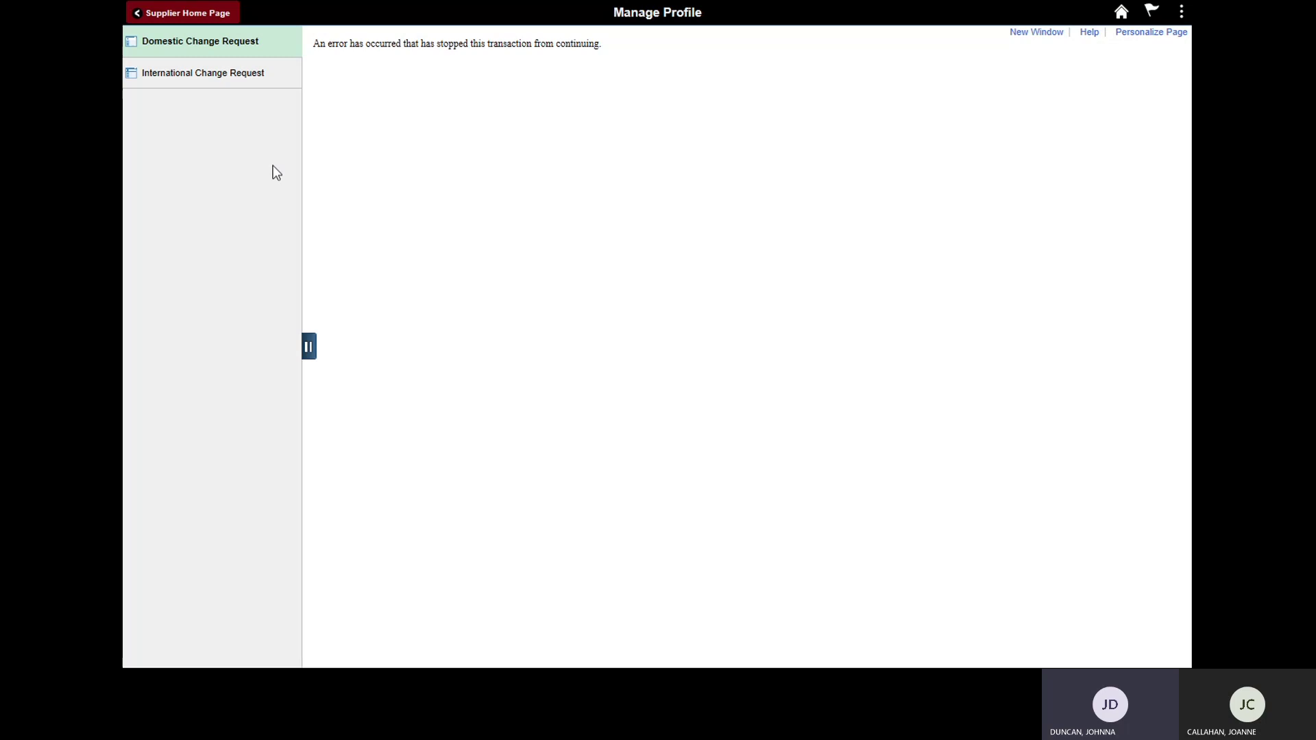
Begin an International Change Request and answer No to the tax ID or name change question.
click(189, 77)
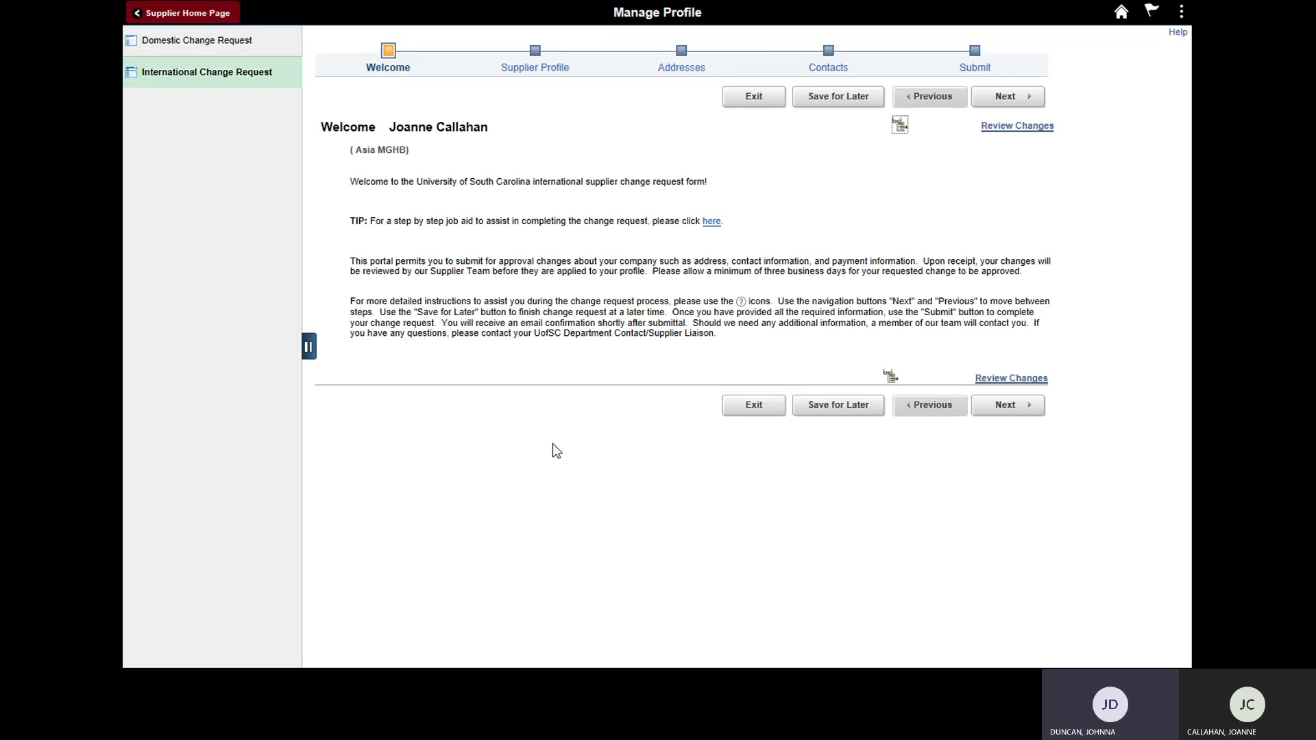
click(1006, 404)
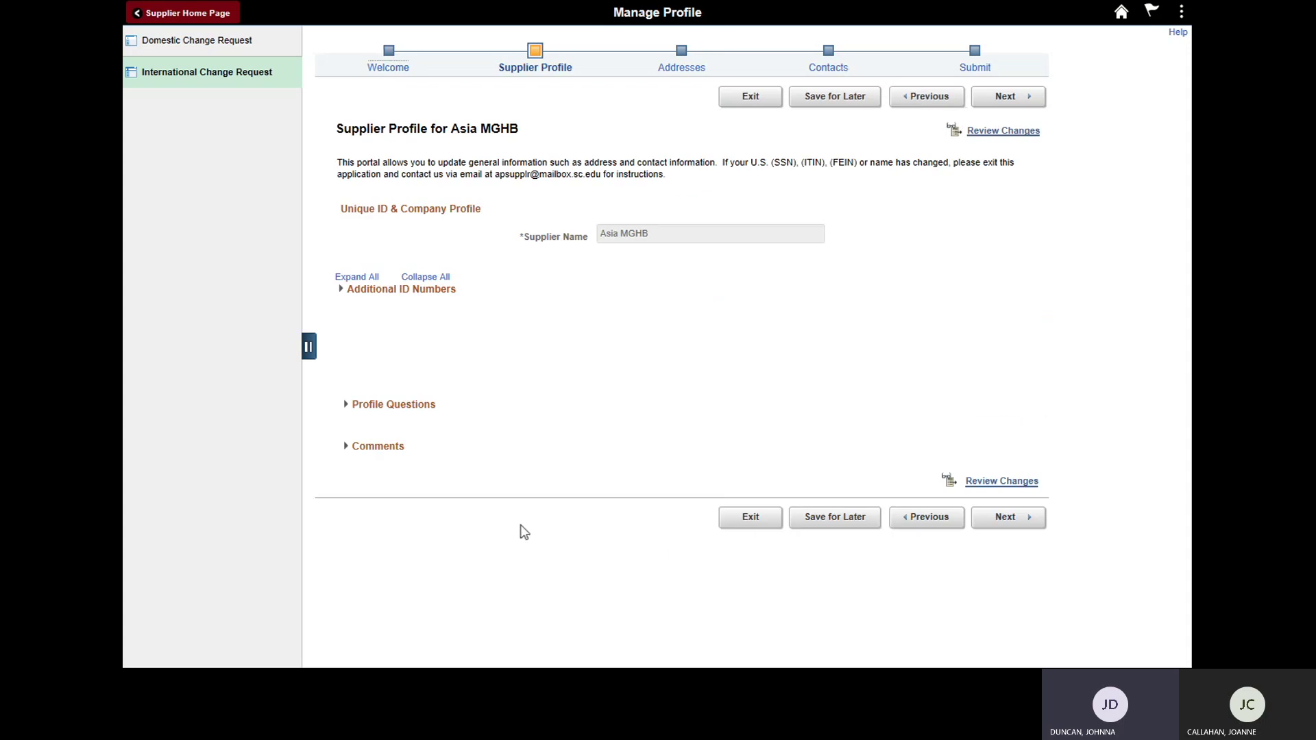
click(346, 404)
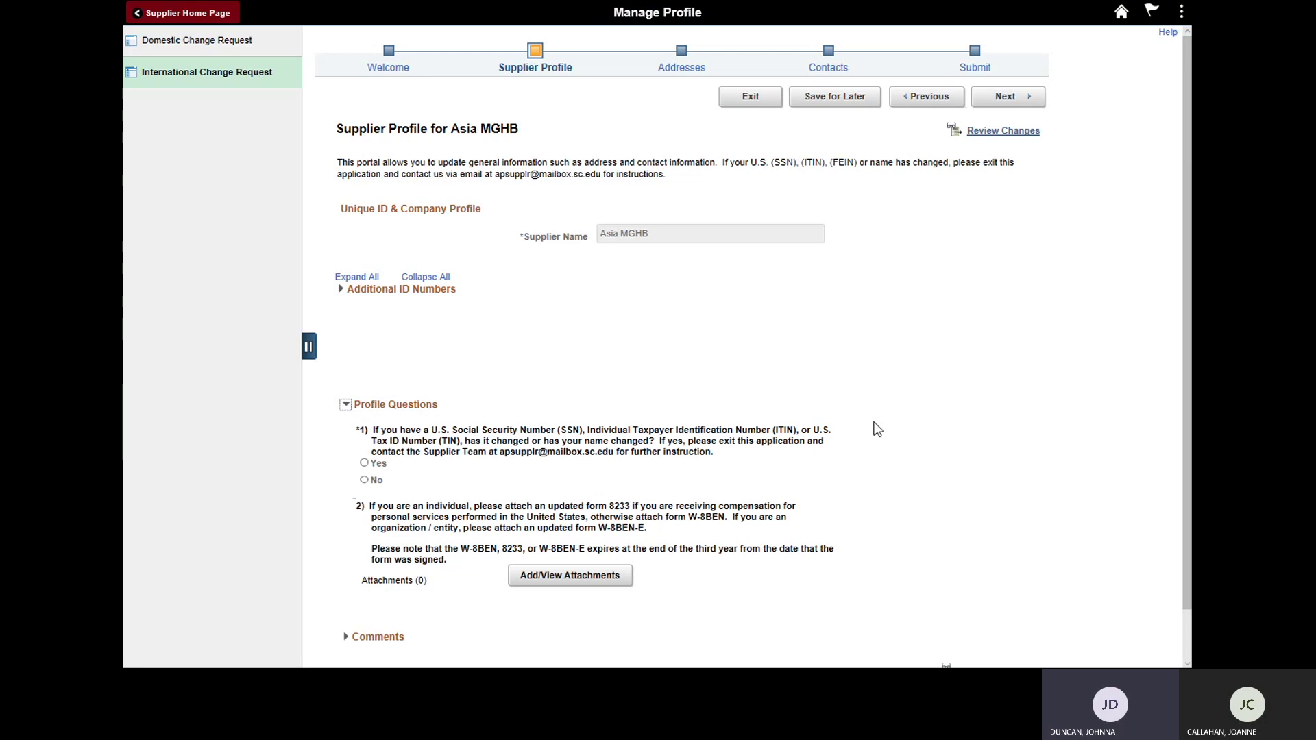
scroll(875, 423, down, 2)
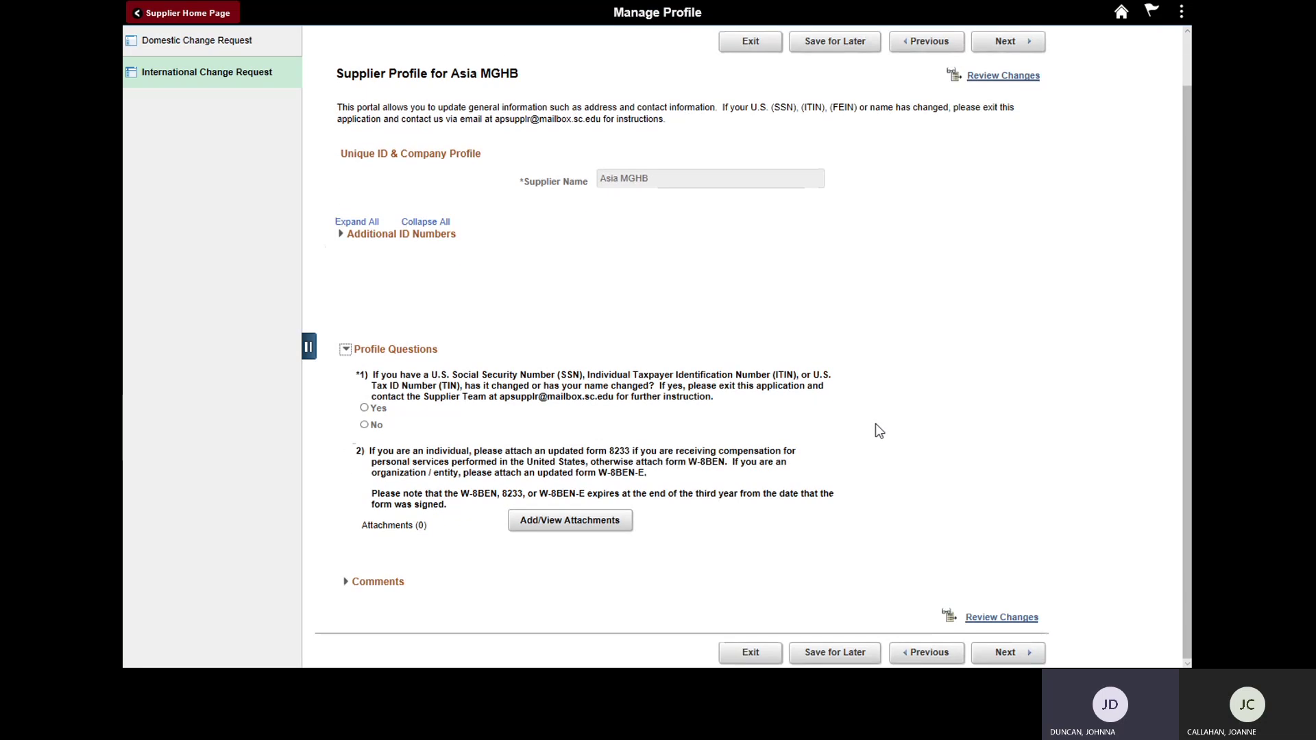
click(364, 425)
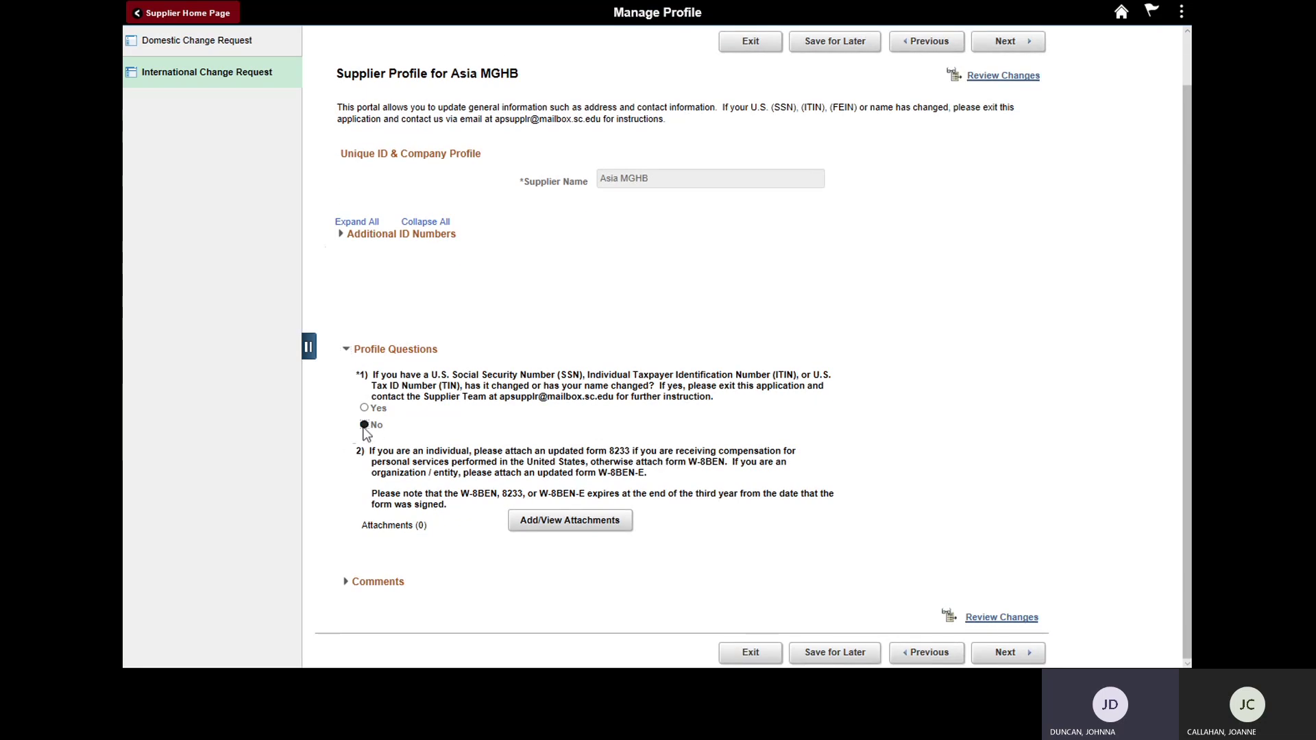
Upload the W-8BEN file as the attachment for profile question 2.
click(569, 525)
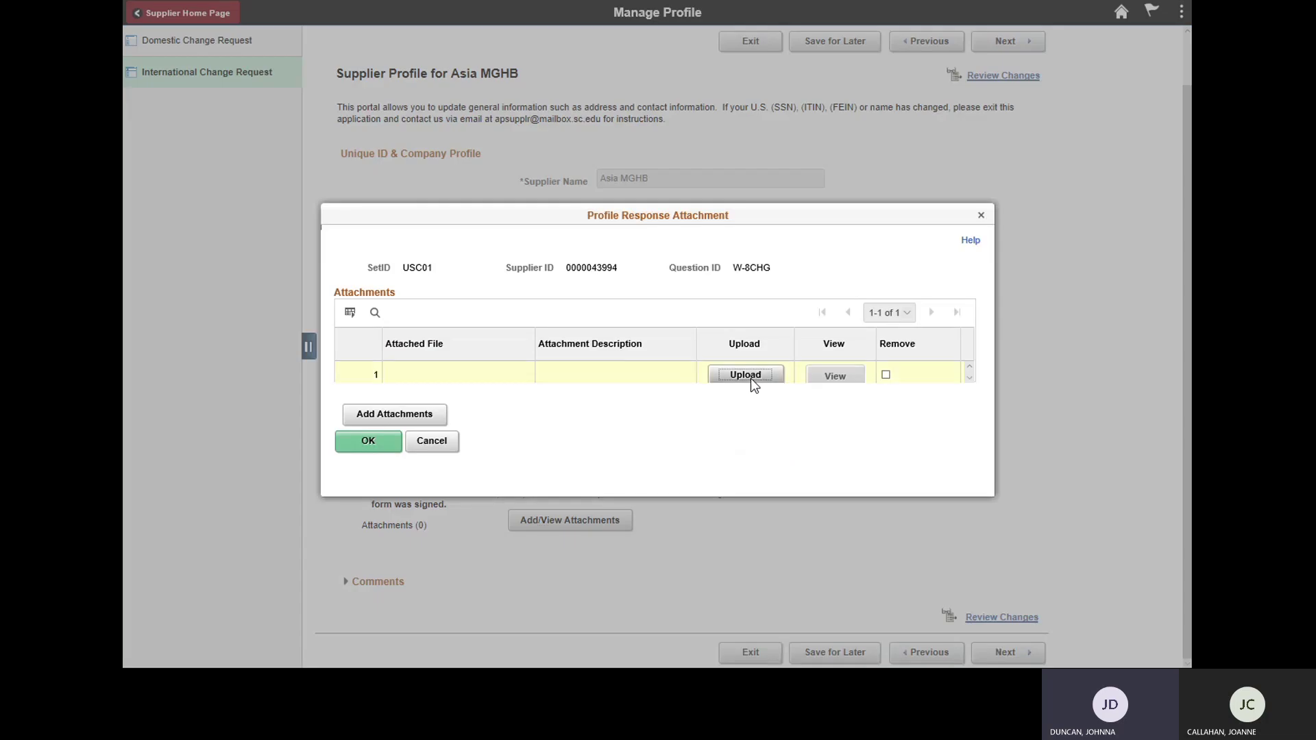
click(751, 378)
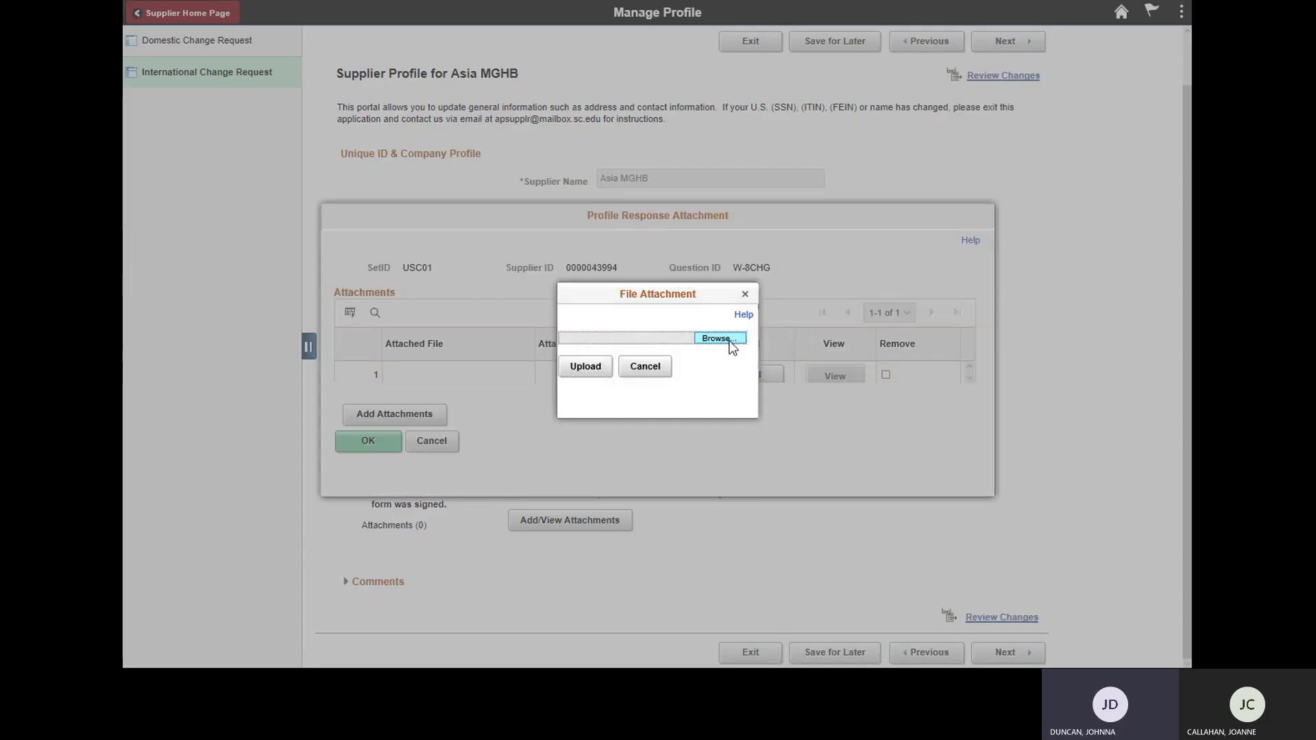
click(720, 338)
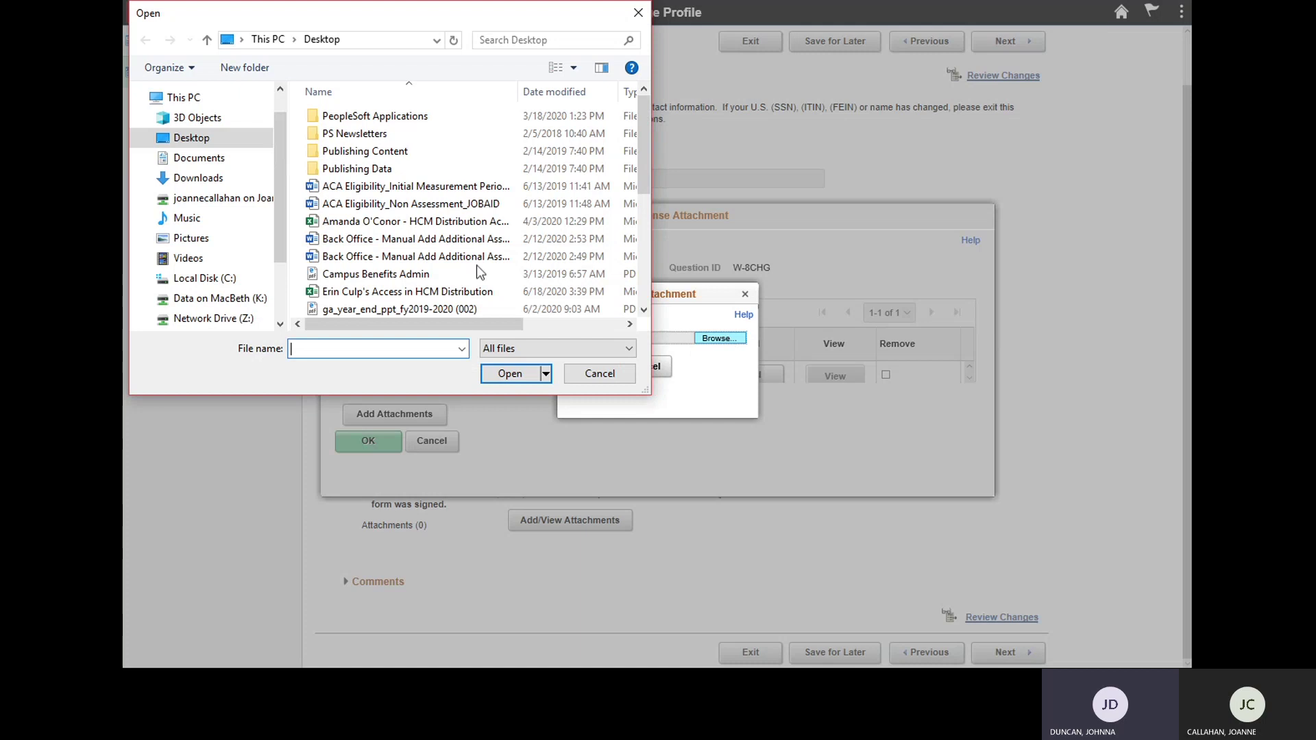
scroll(473, 247, down, 3)
click(340, 272)
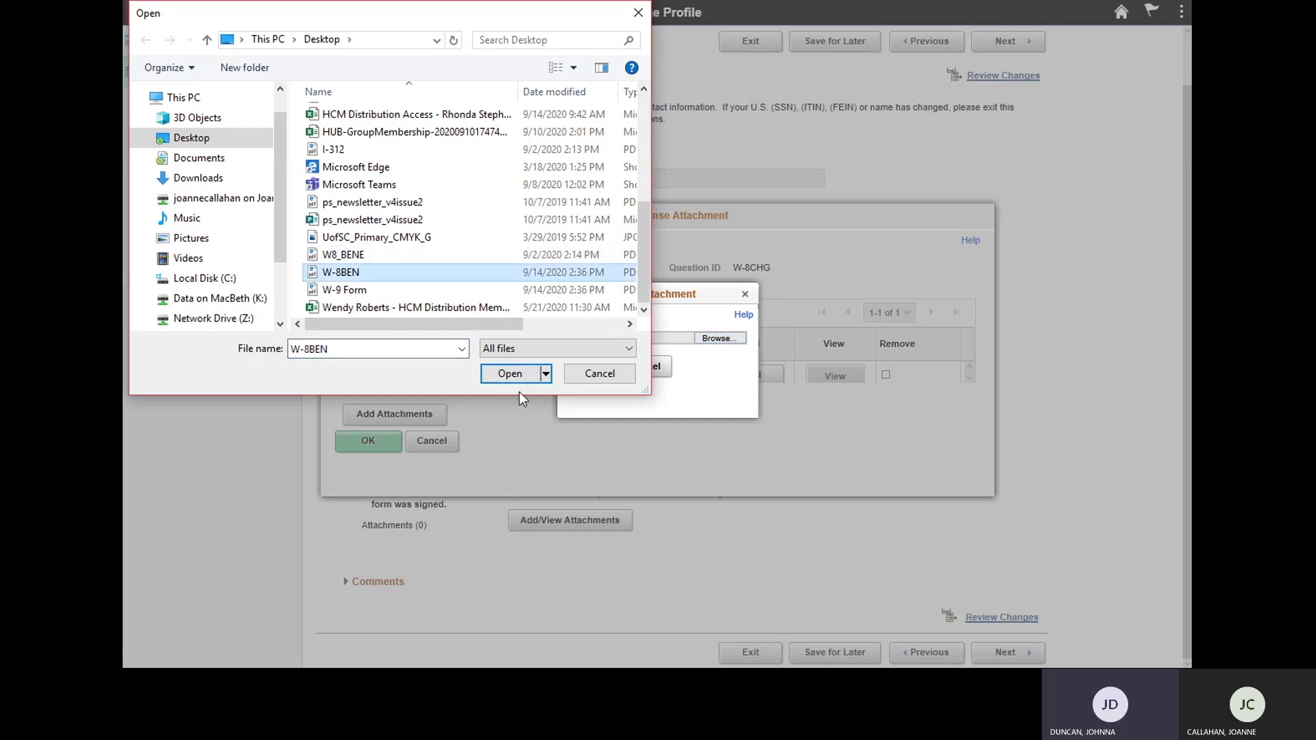
click(509, 373)
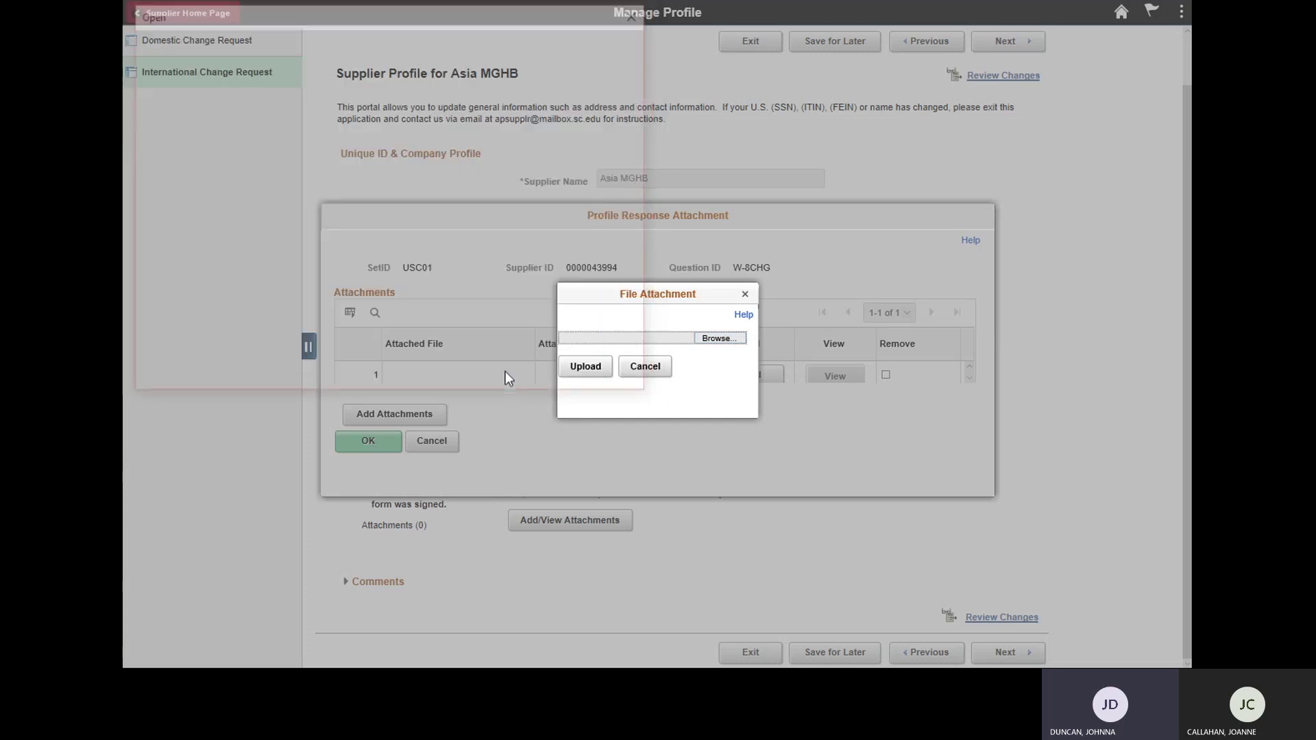
click(585, 366)
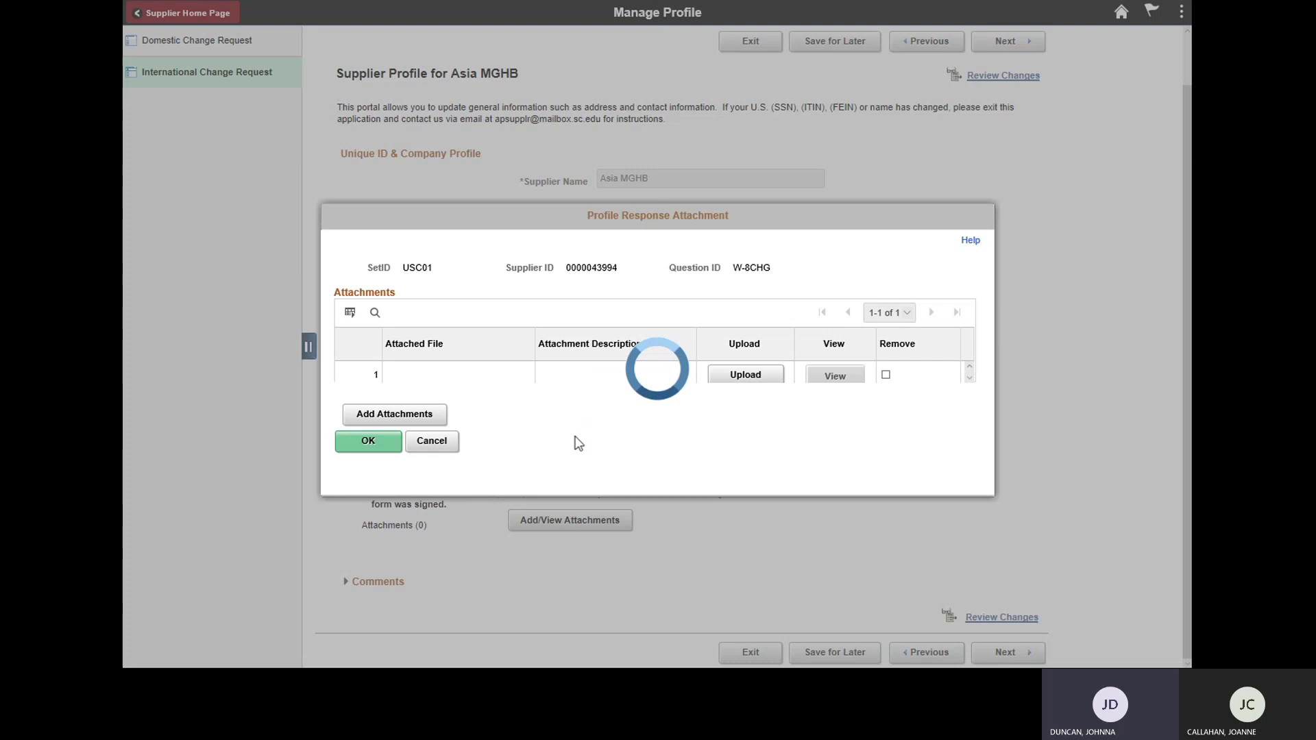
click(371, 445)
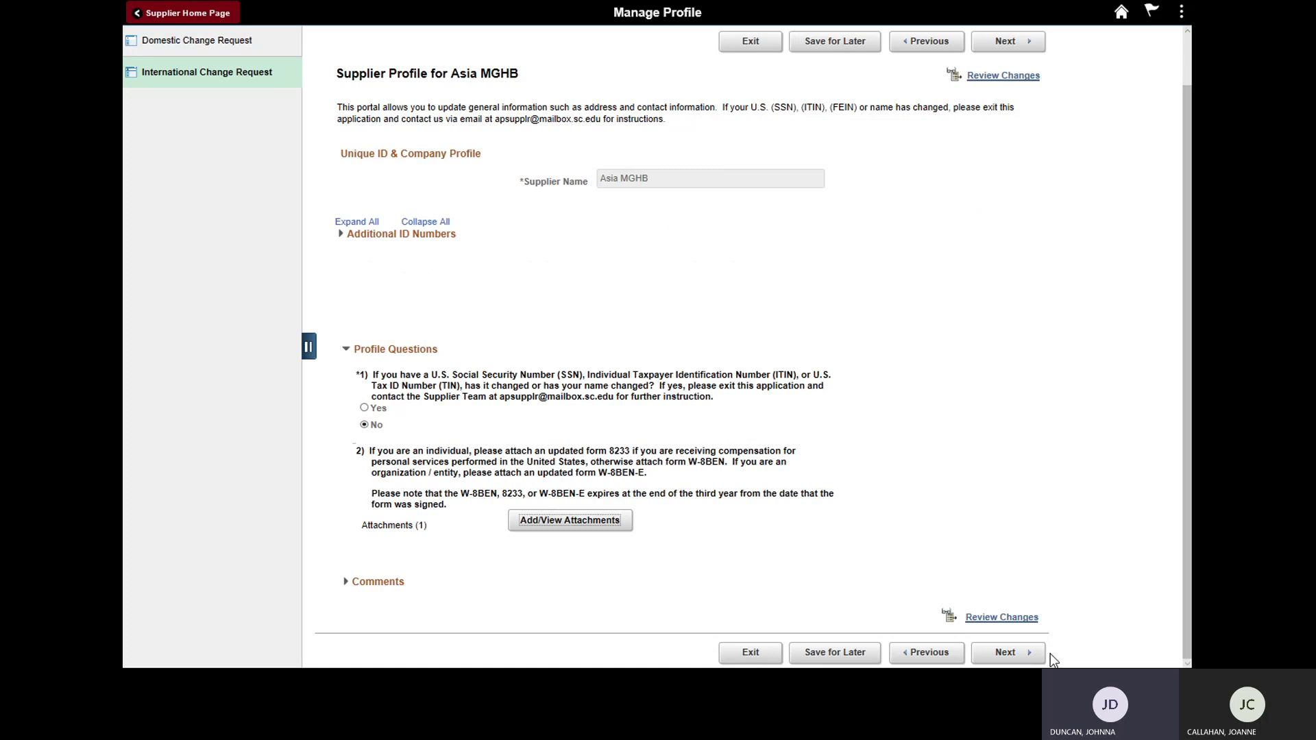
On the Addresses step, add a new address with description REMIT.
click(1006, 654)
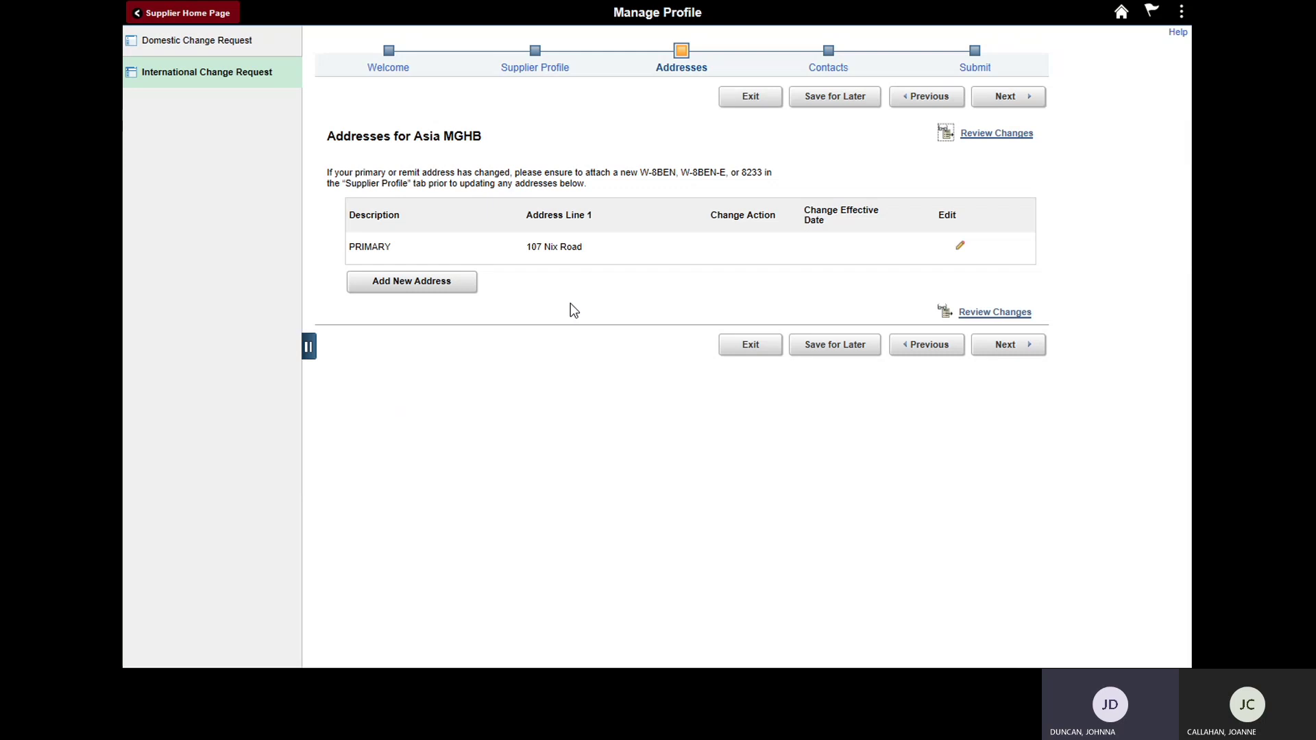
click(441, 283)
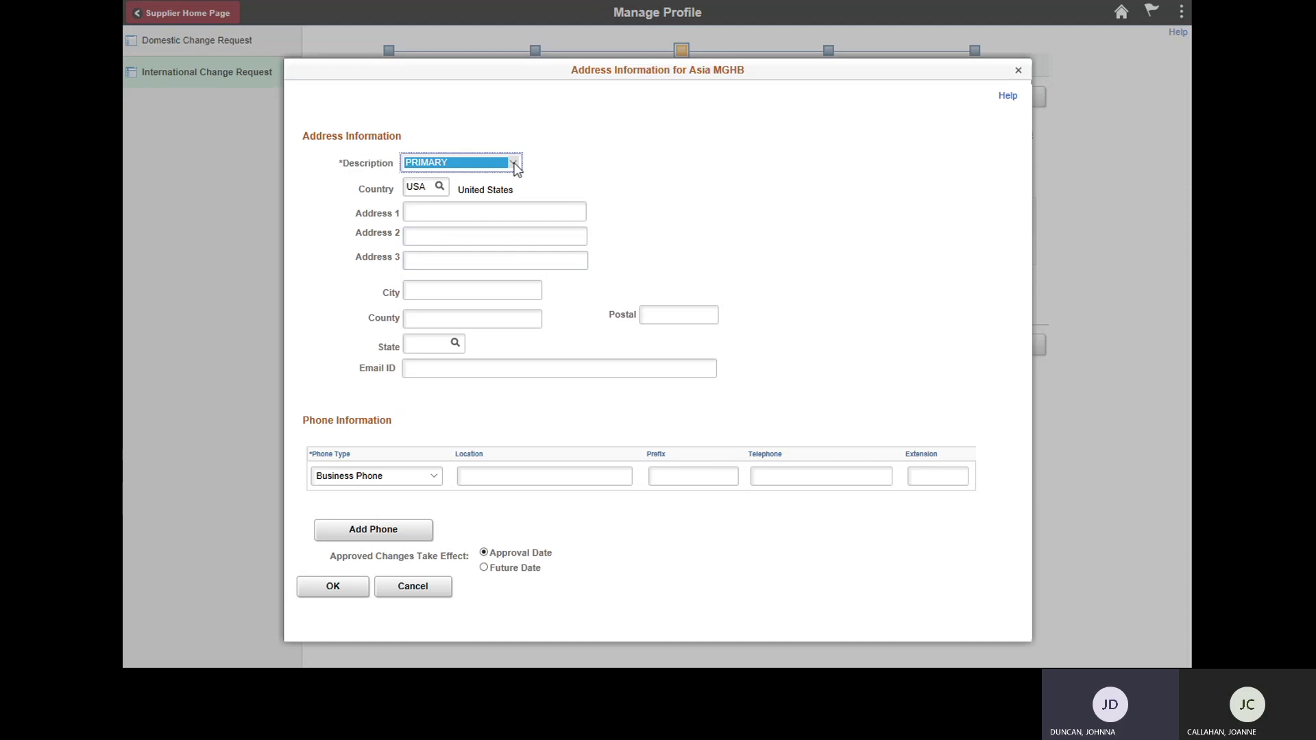
click(513, 163)
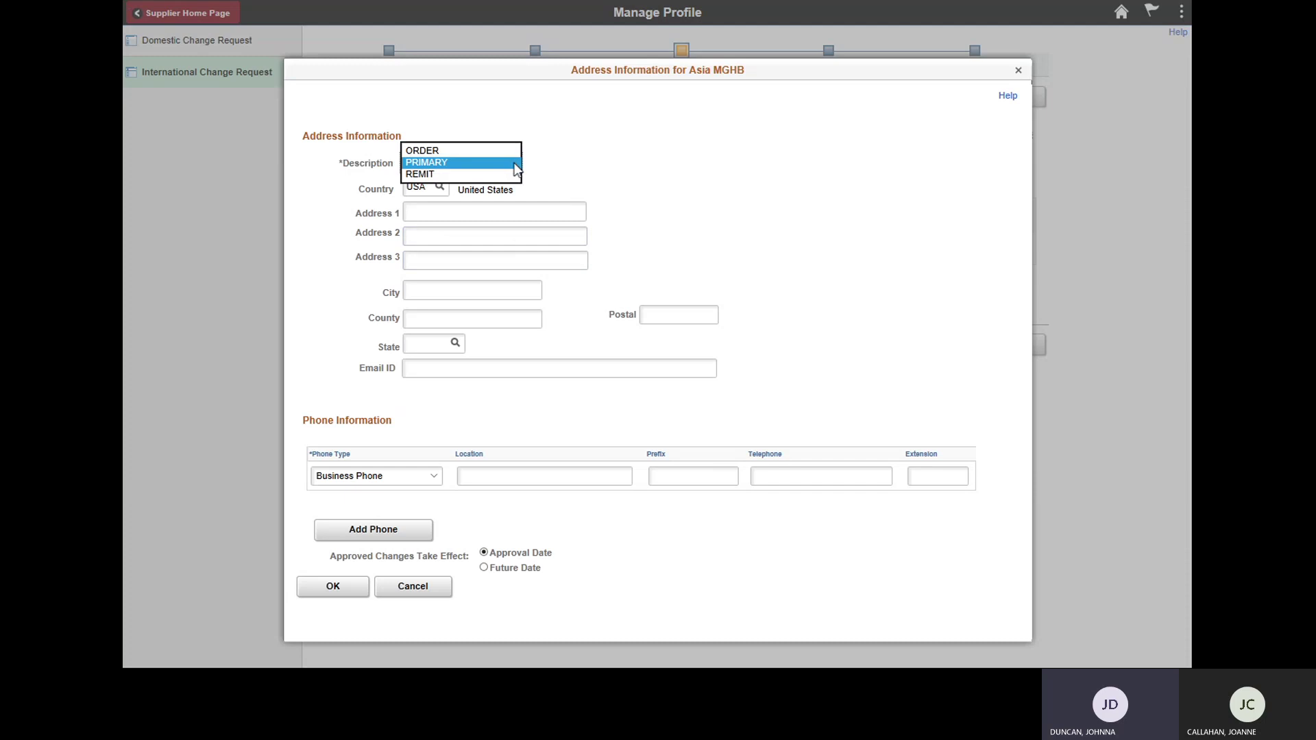
click(496, 174)
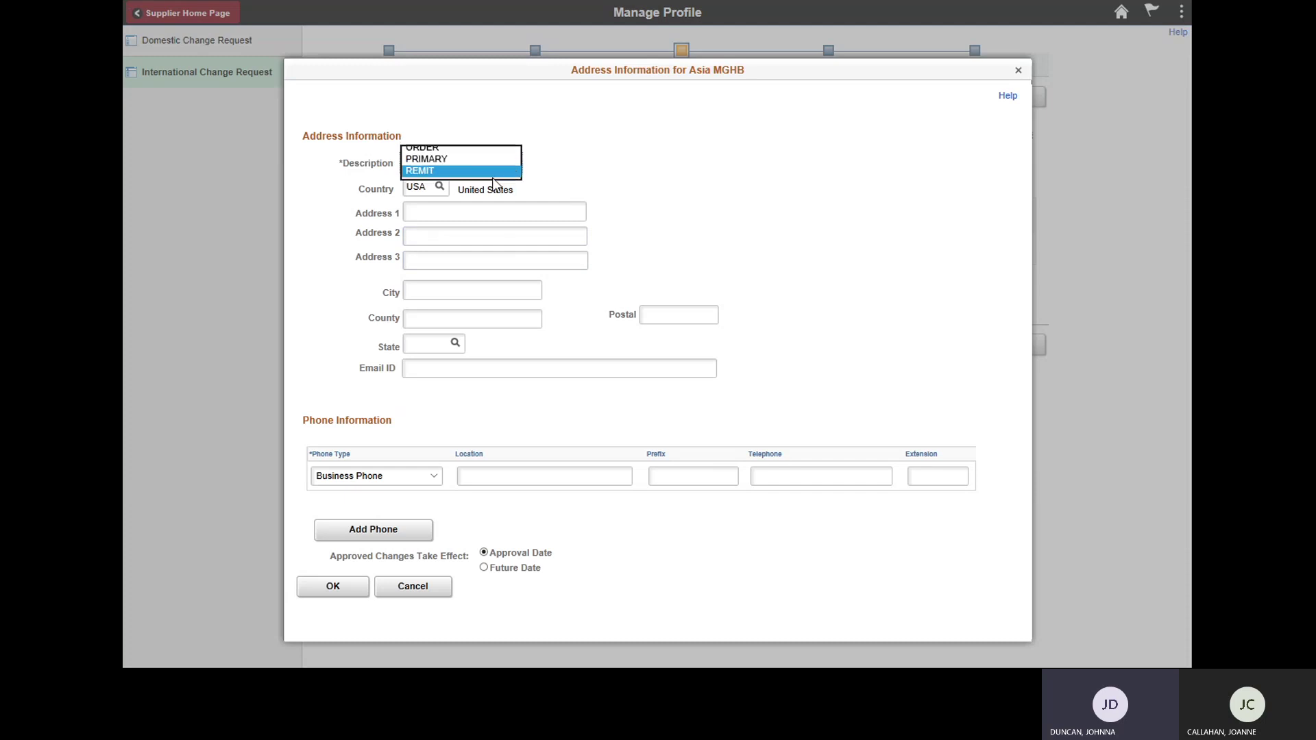
Pick JPN Japan in the country lookup for the REMIT address.
click(439, 188)
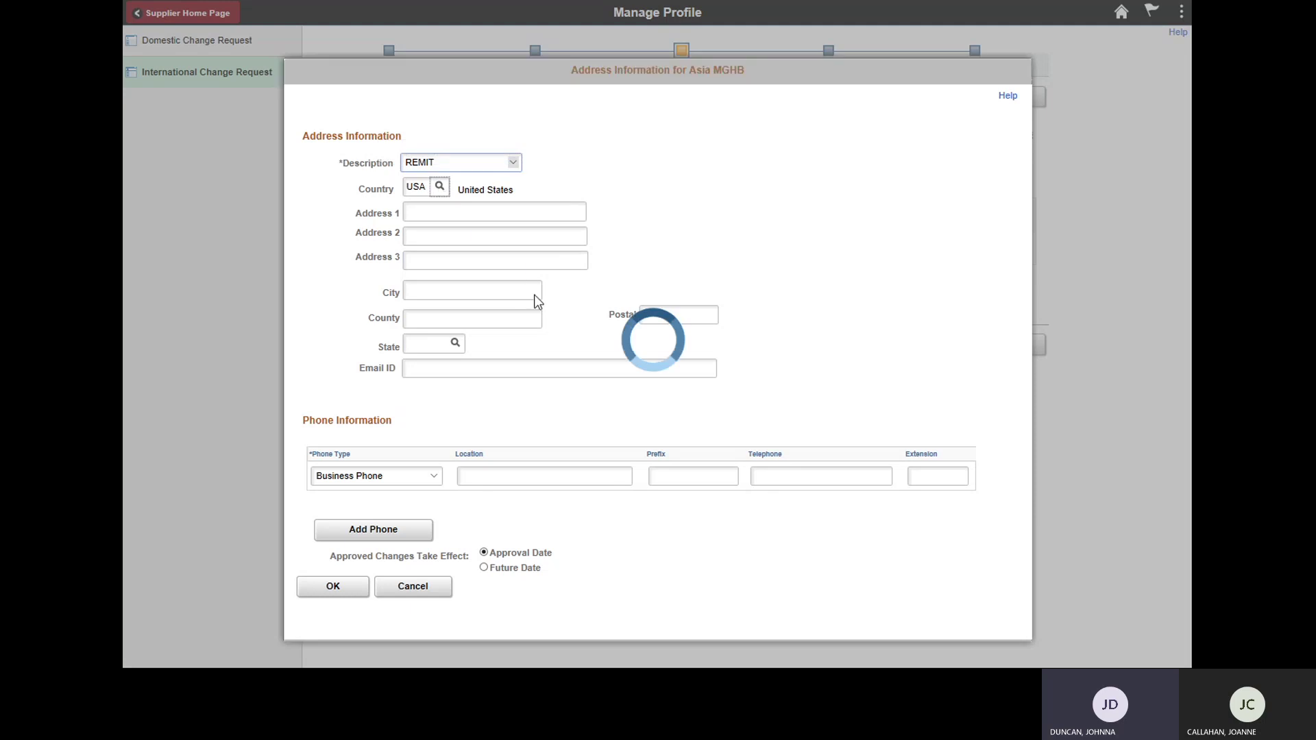
scroll(565, 356, down, 10)
scroll(566, 356, down, 10)
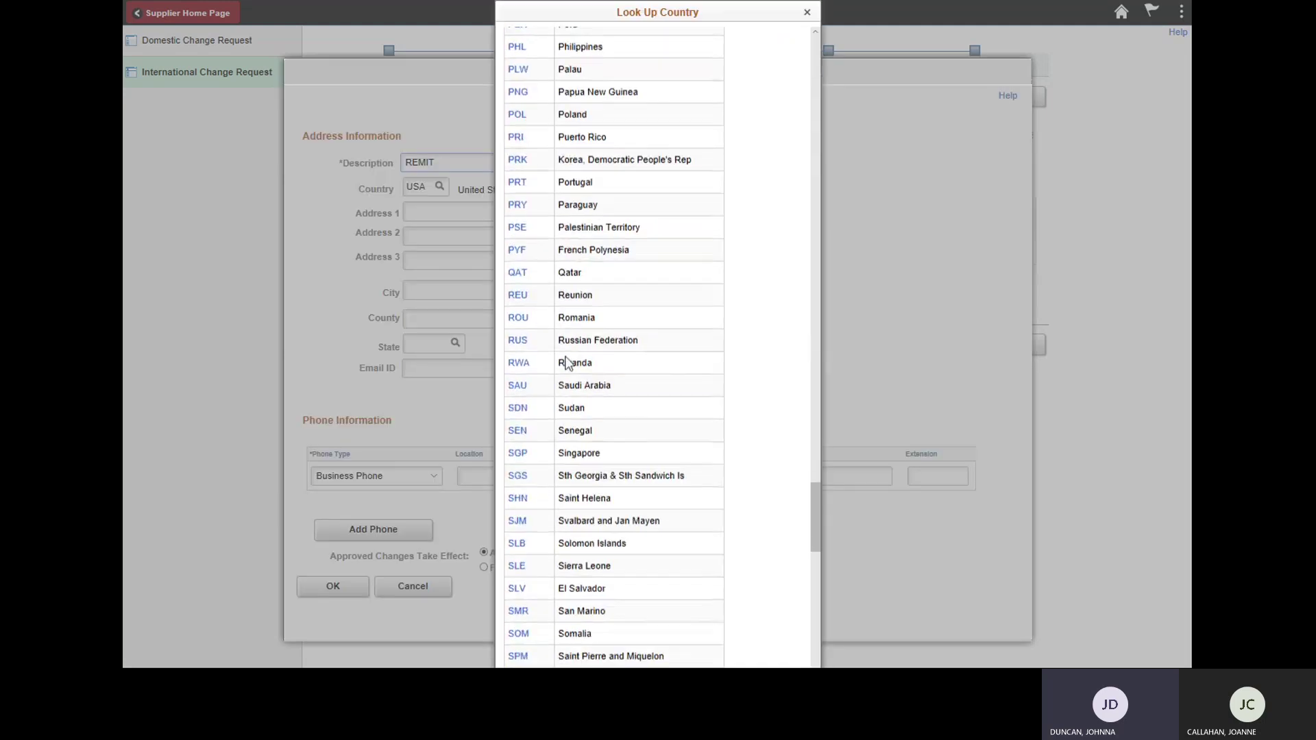
scroll(567, 356, up, 5)
scroll(566, 356, up, 5)
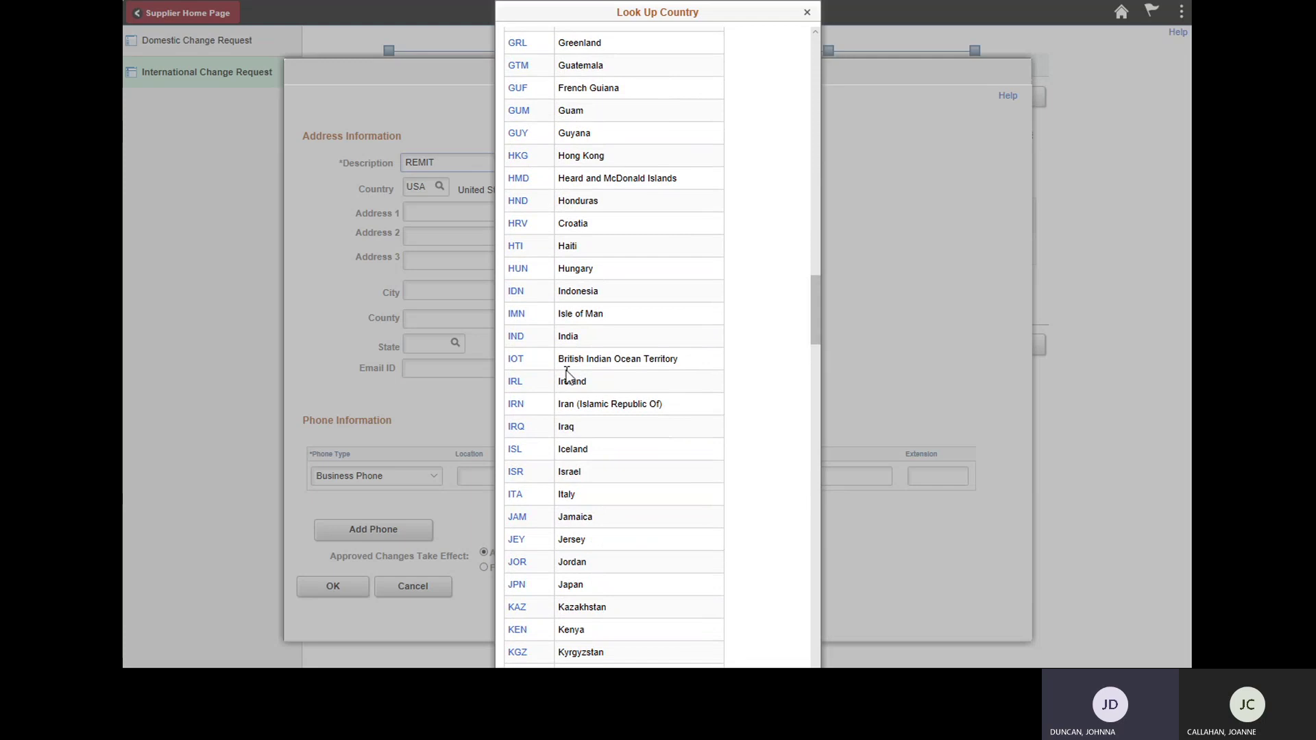
click(516, 584)
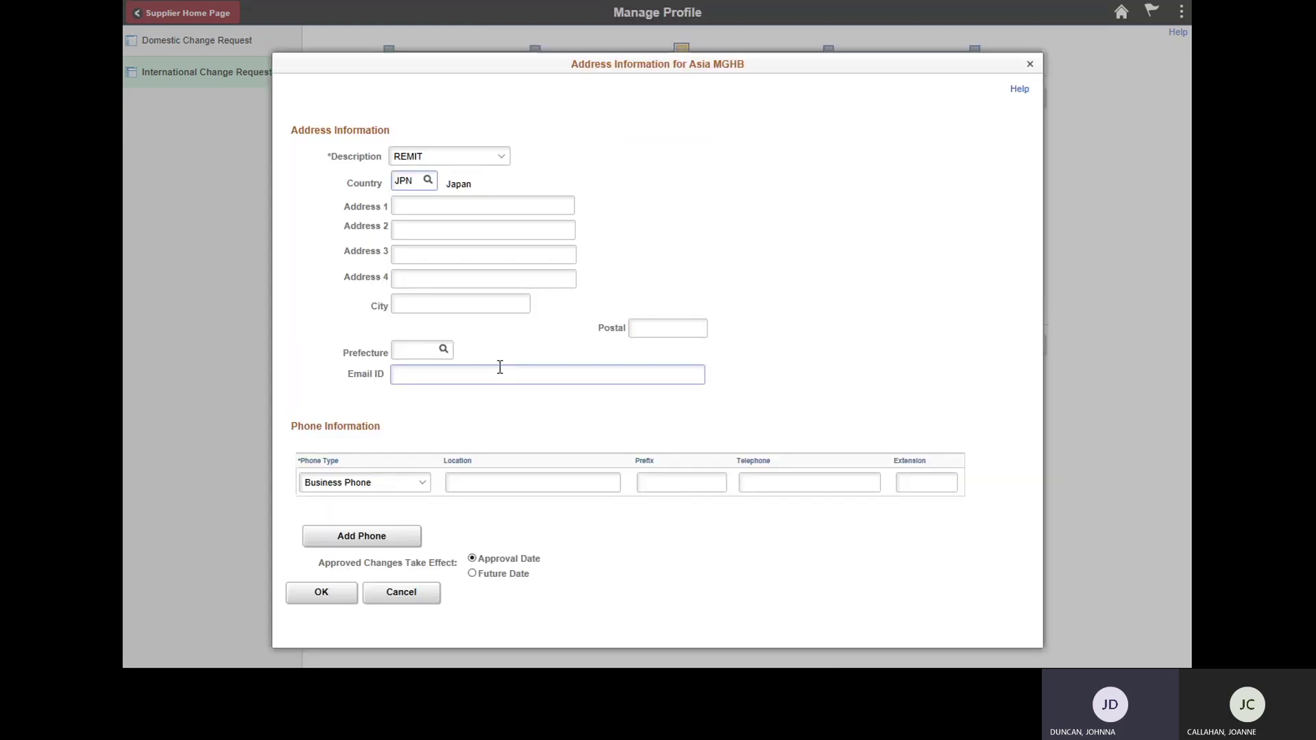
click(460, 205)
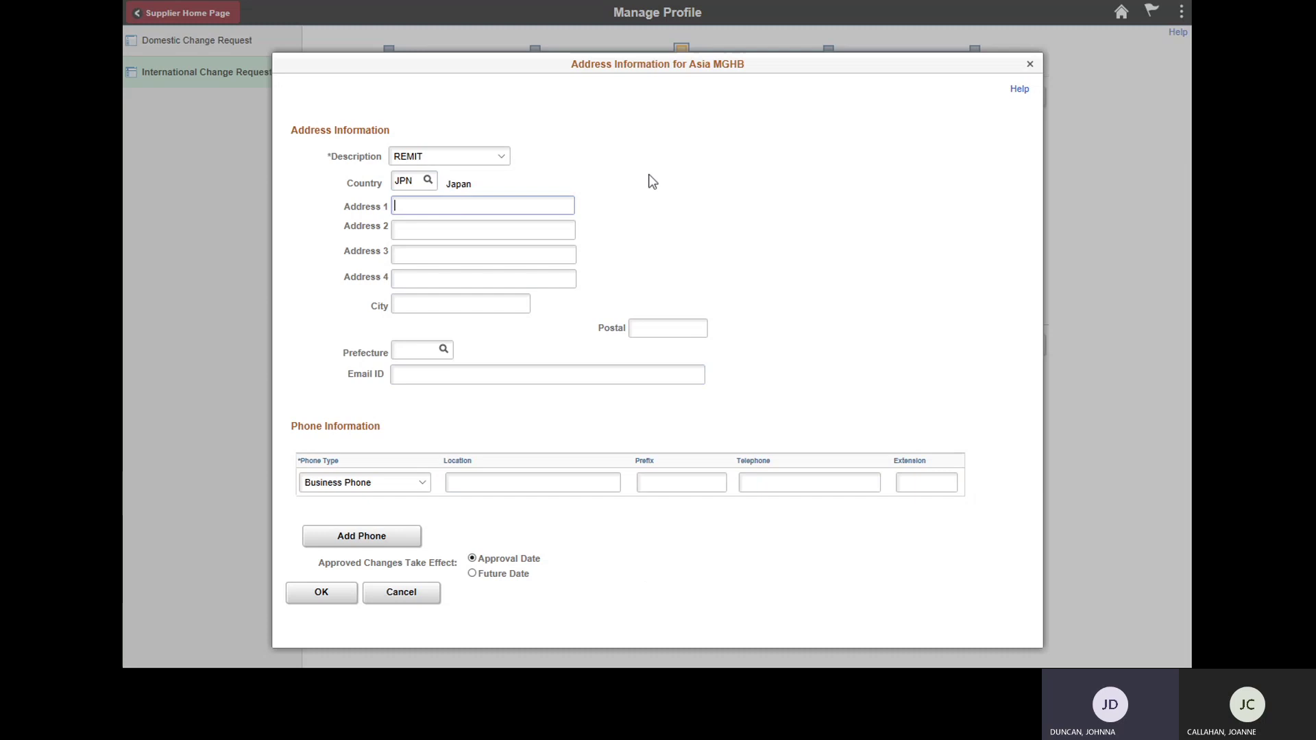
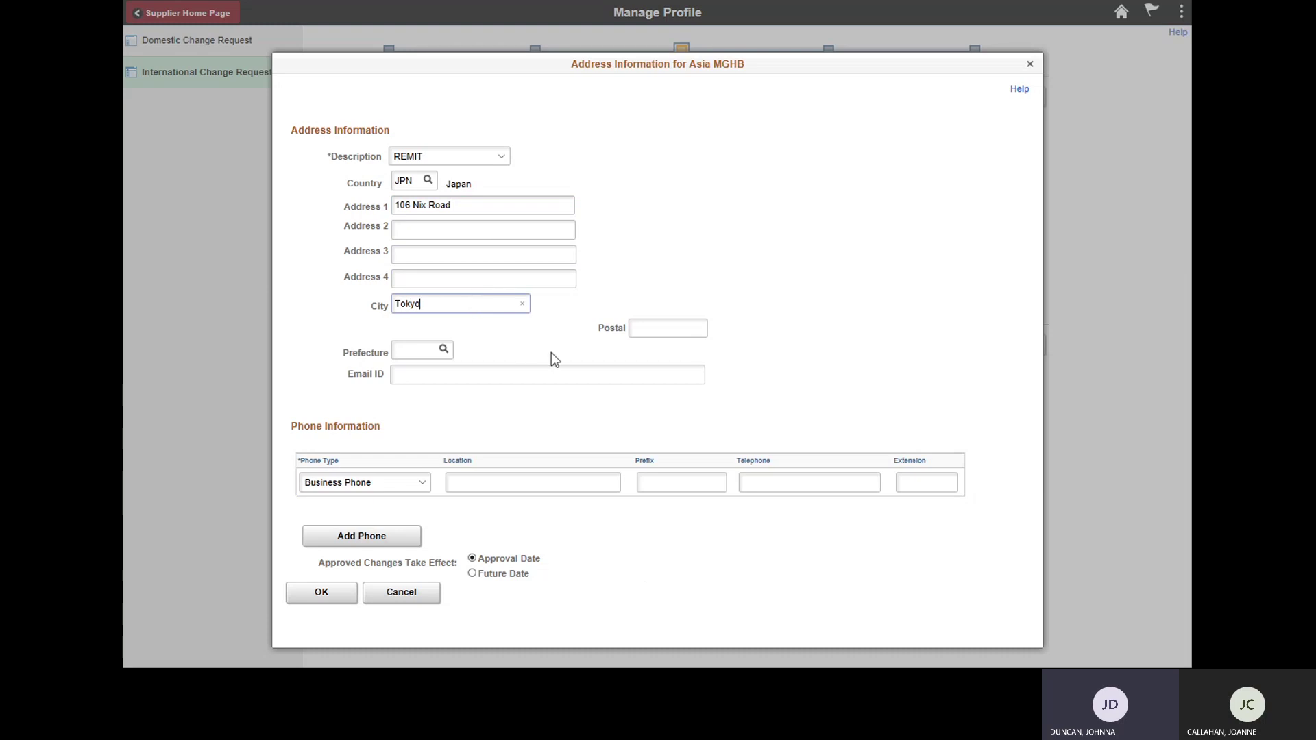
click(529, 373)
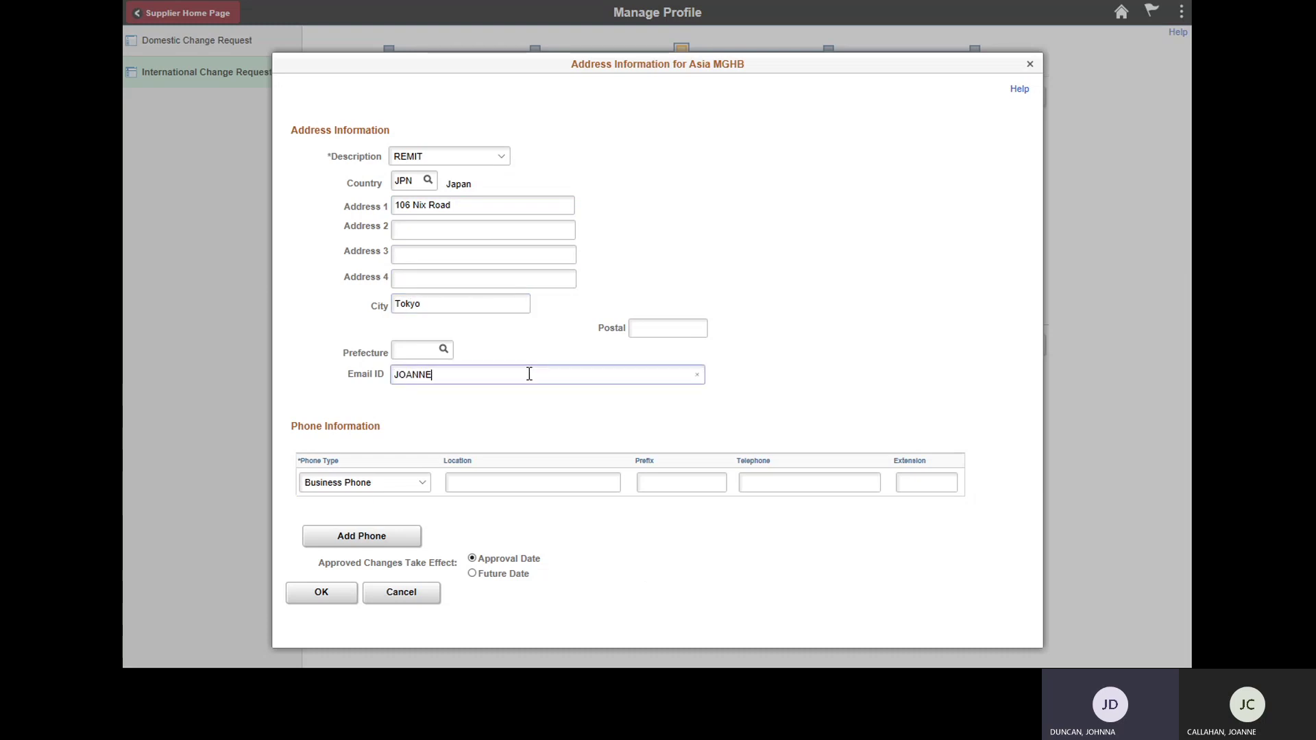
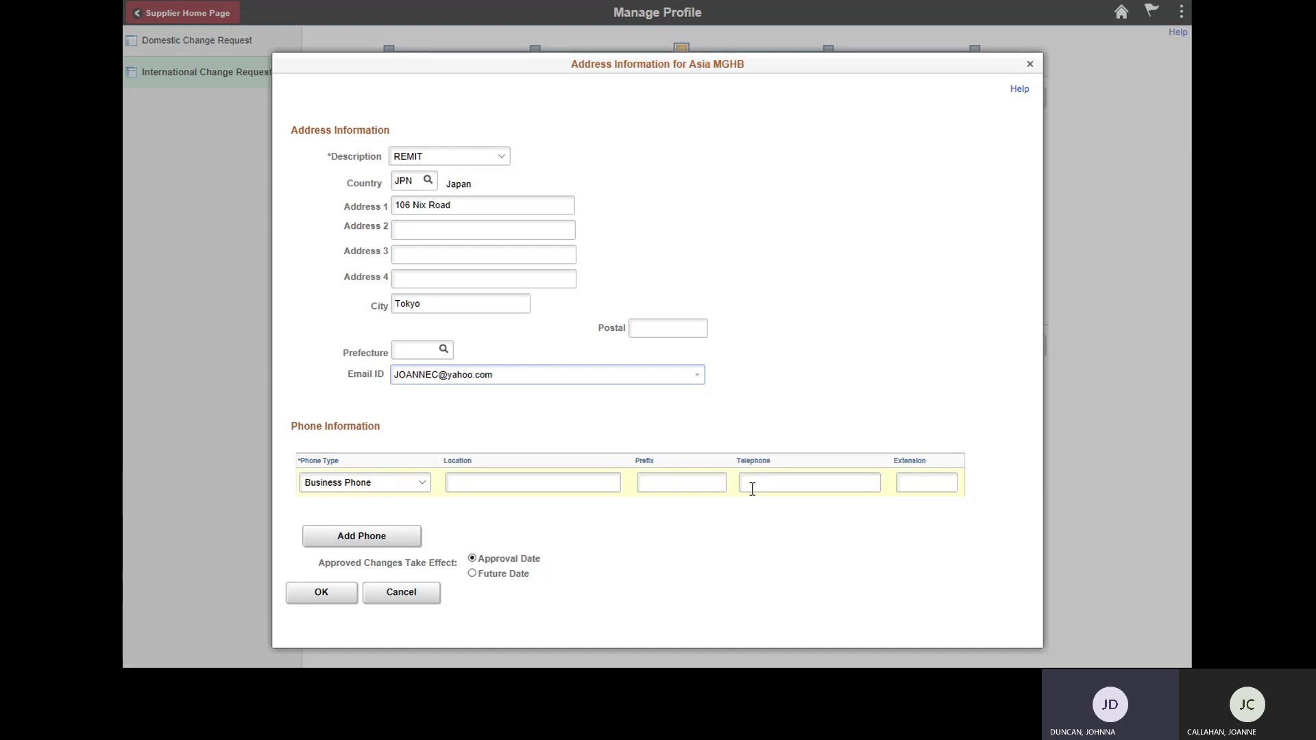
click(782, 483)
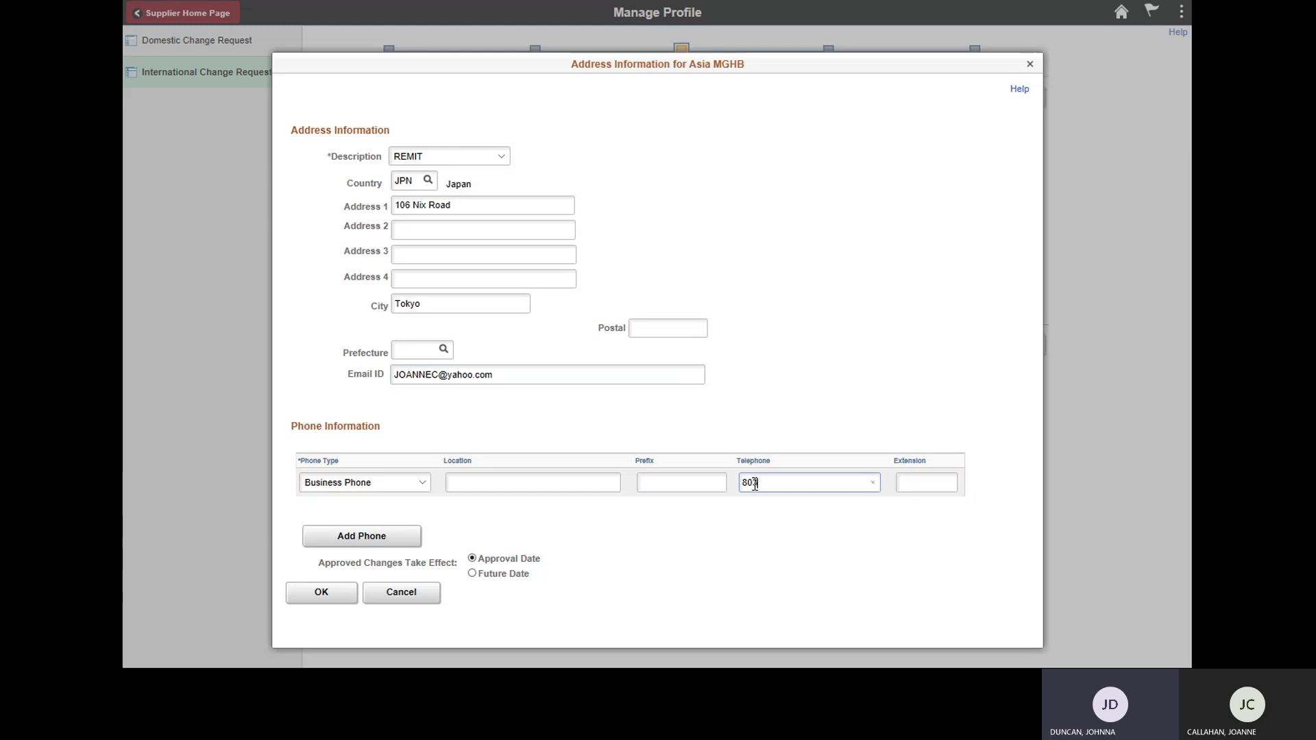
click(322, 592)
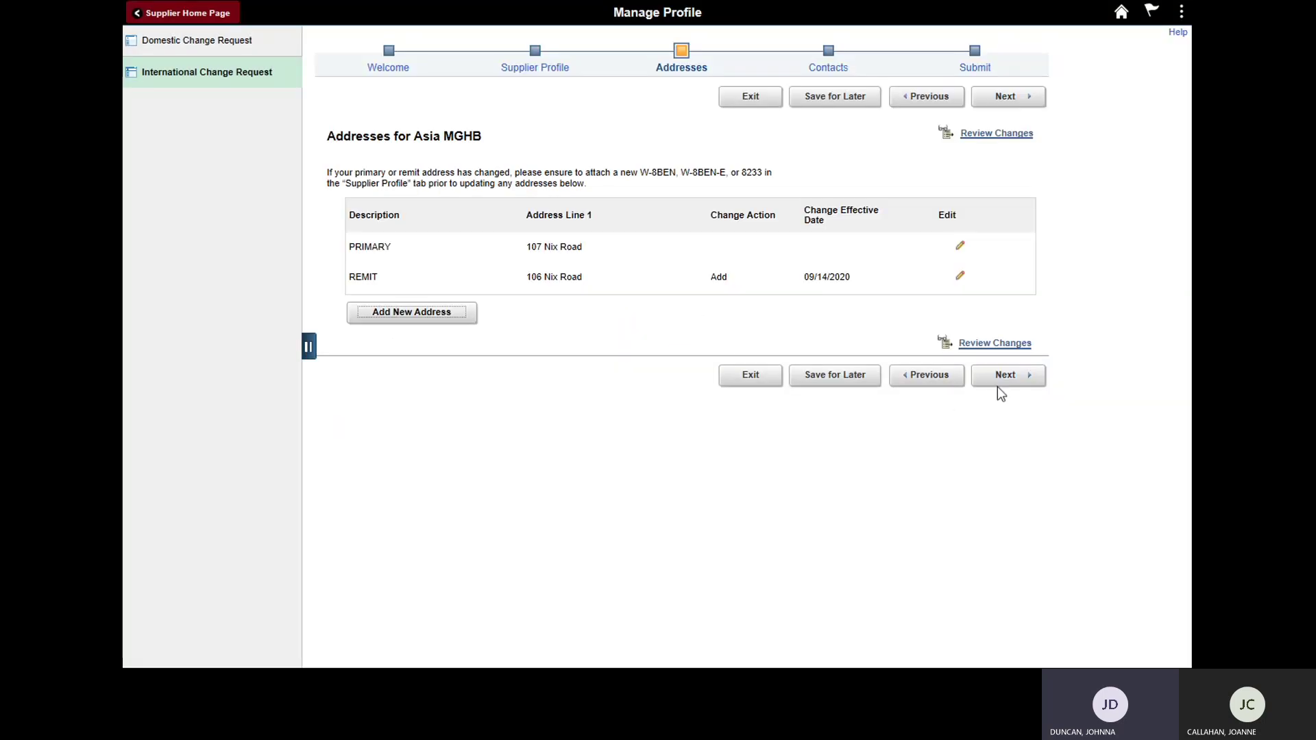
click(1007, 375)
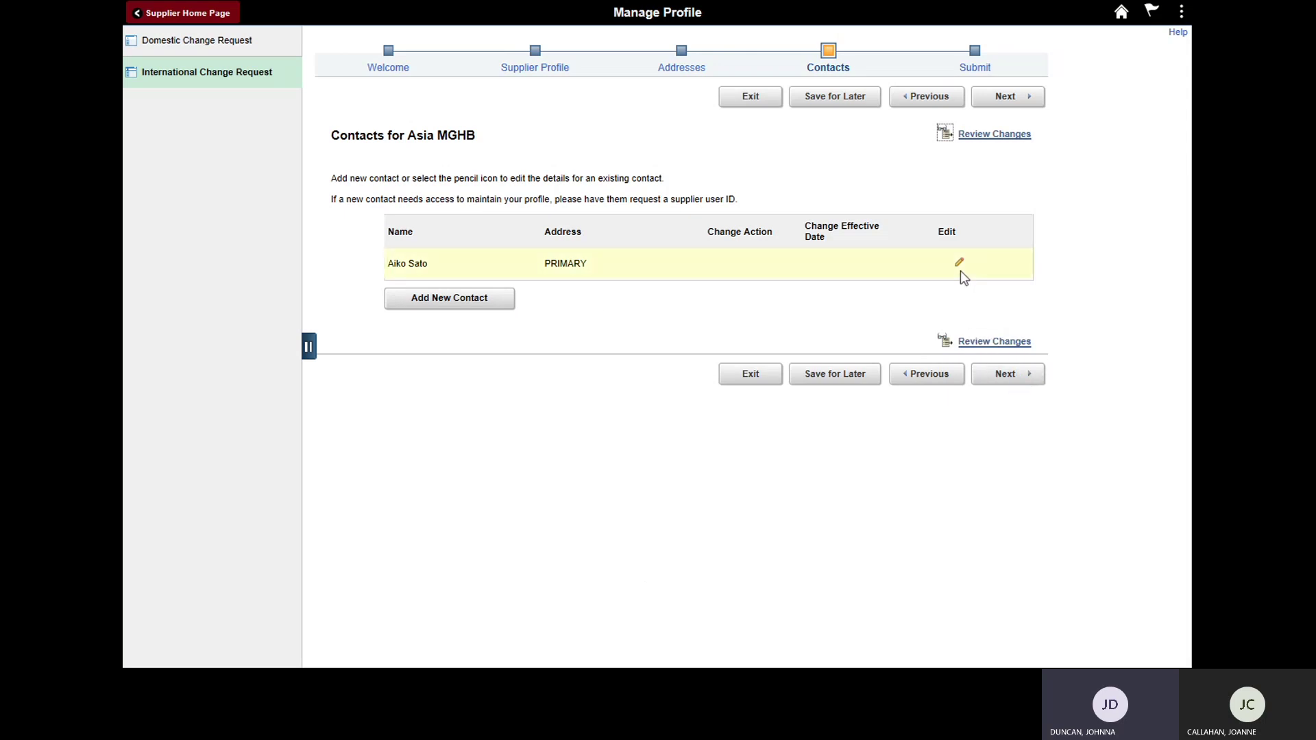
click(994, 378)
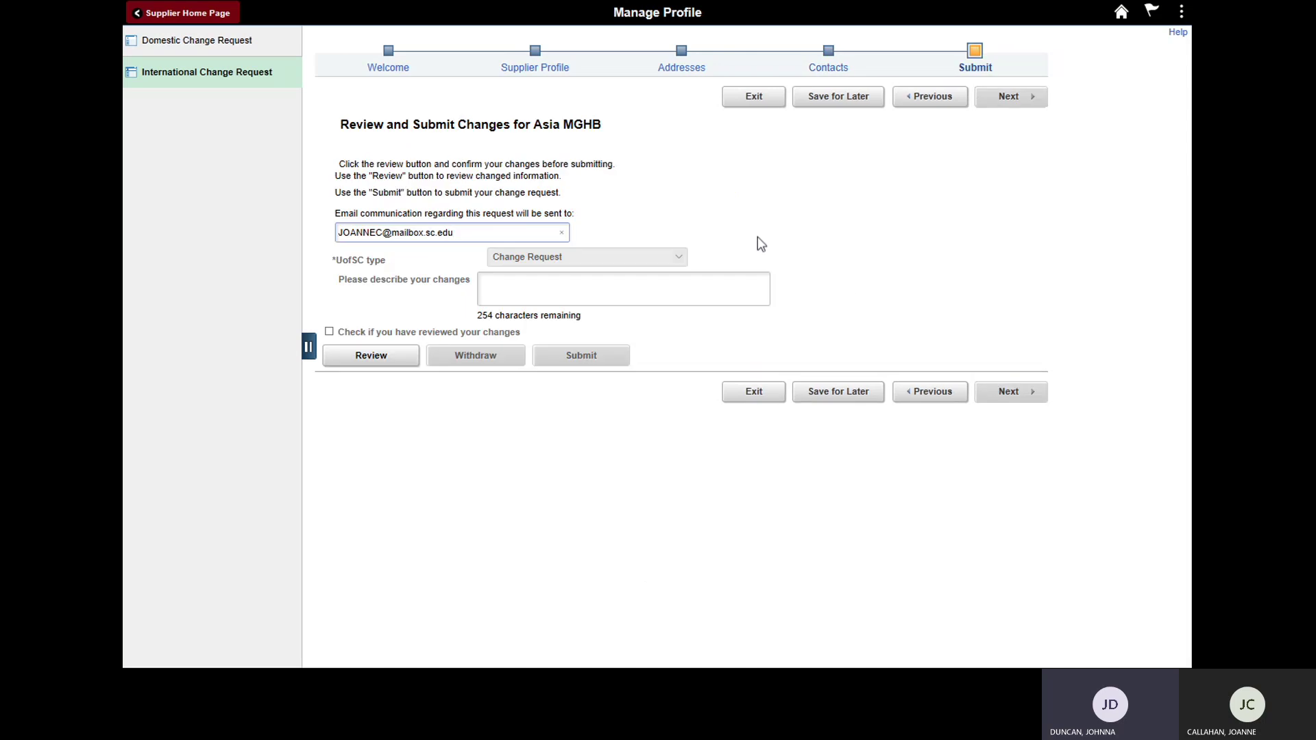
Describe the change as 'Added a new remit address', mark it reviewed, and submit the request.
click(530, 234)
click(528, 283)
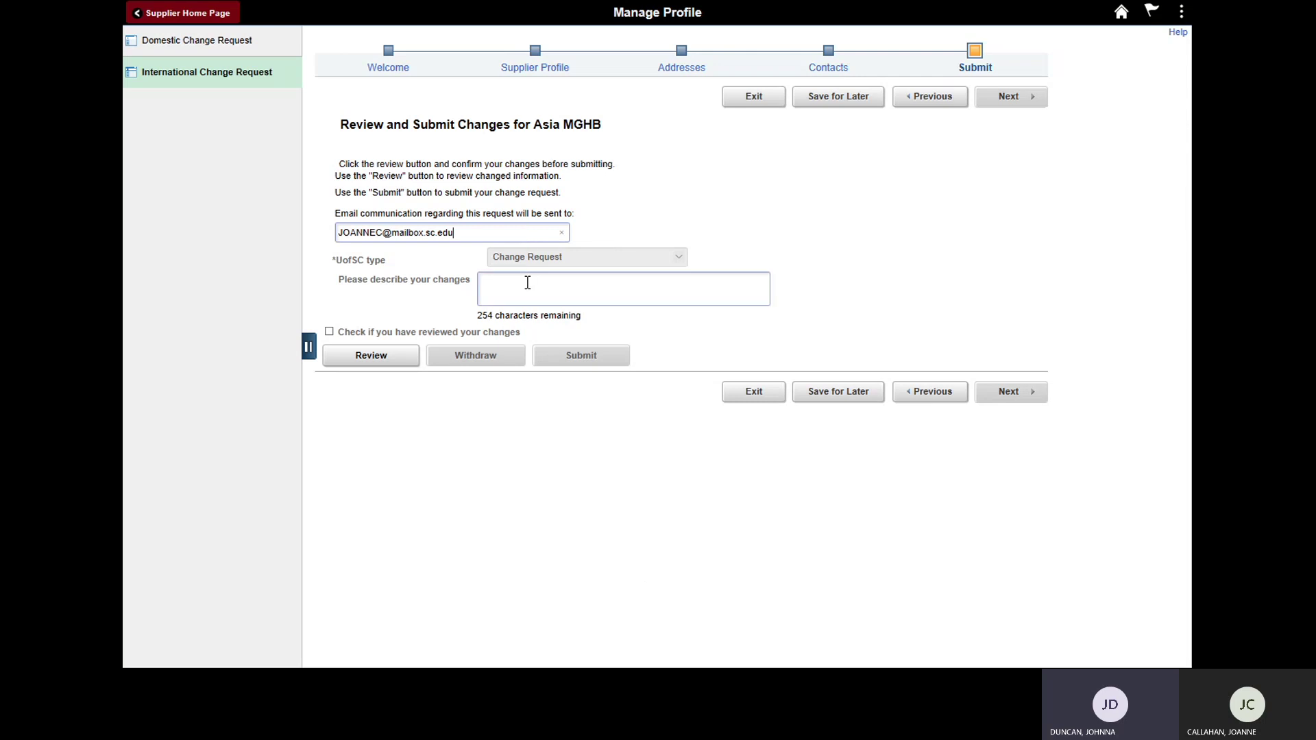
click(528, 283)
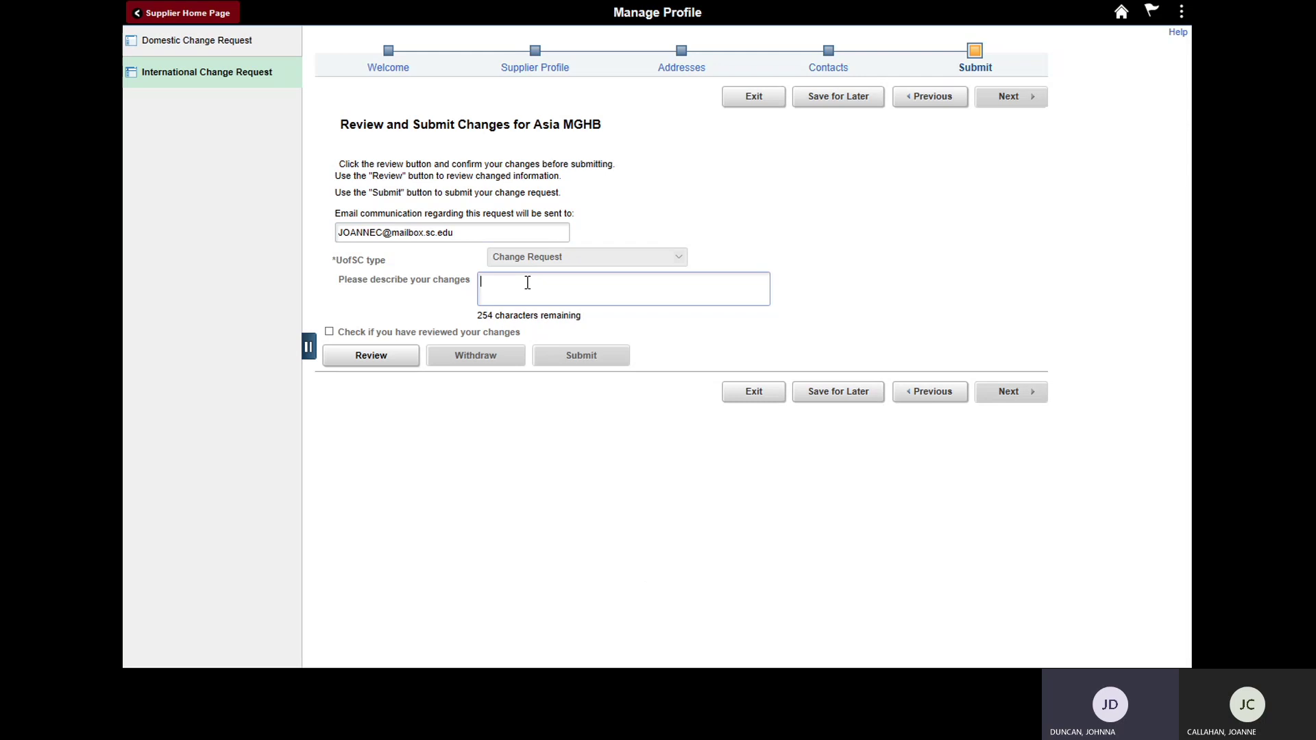
text(Added a new )
text(remit addree)
key(BackSpace)
text(ss)
click(329, 332)
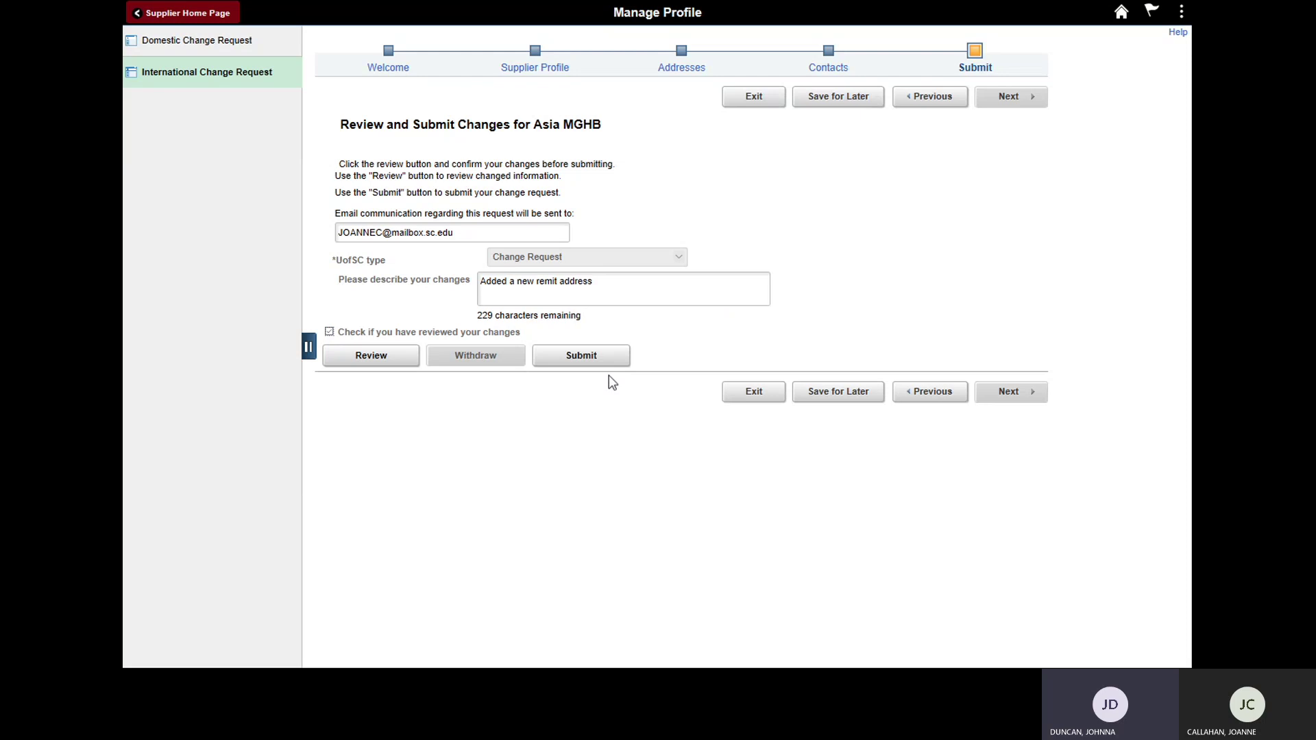
click(582, 355)
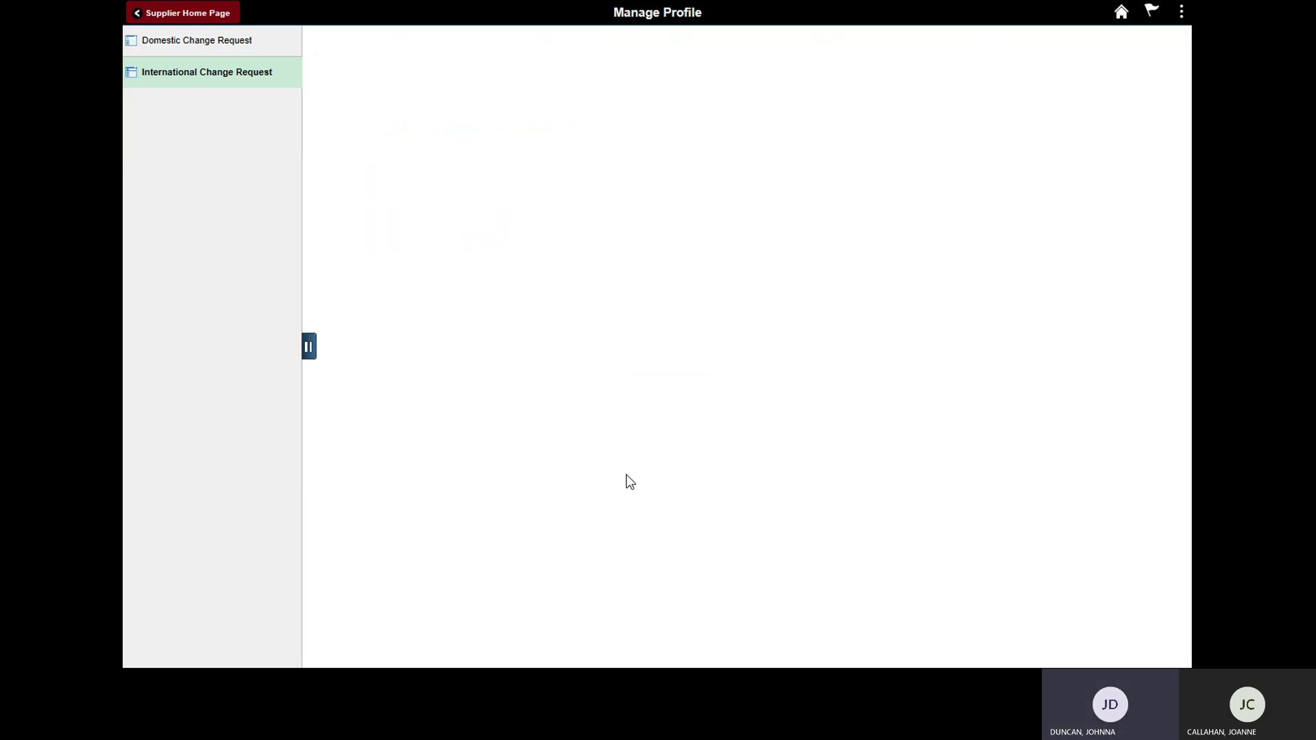